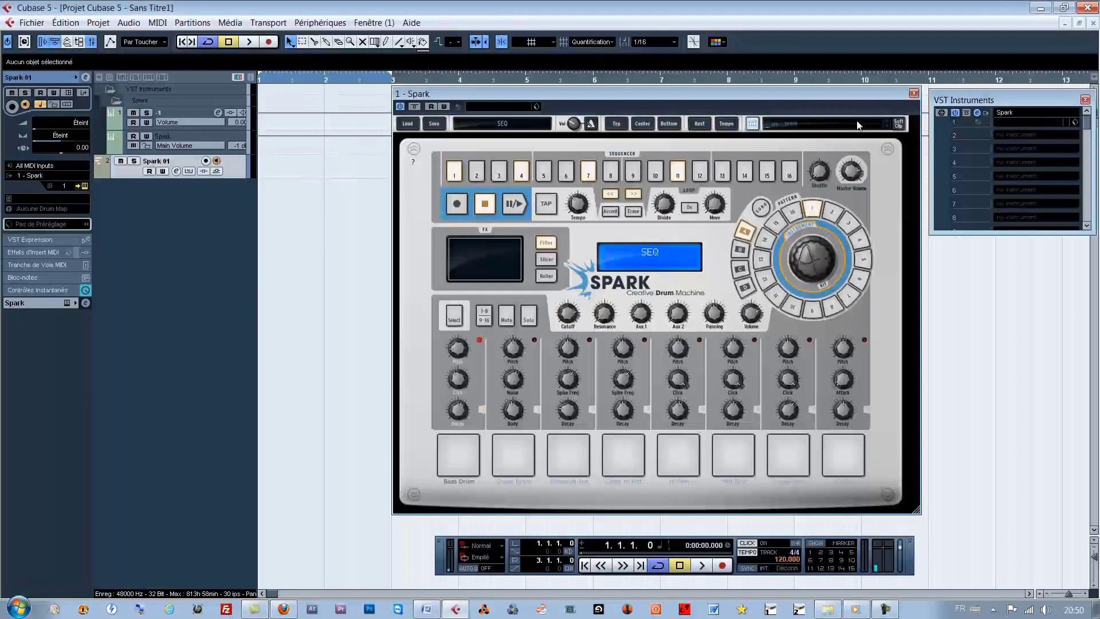
# Load Spark into the first slot of the VST Instruments rack
pyautogui.click(1003, 113)
pyautogui.moveTo(916, 145)
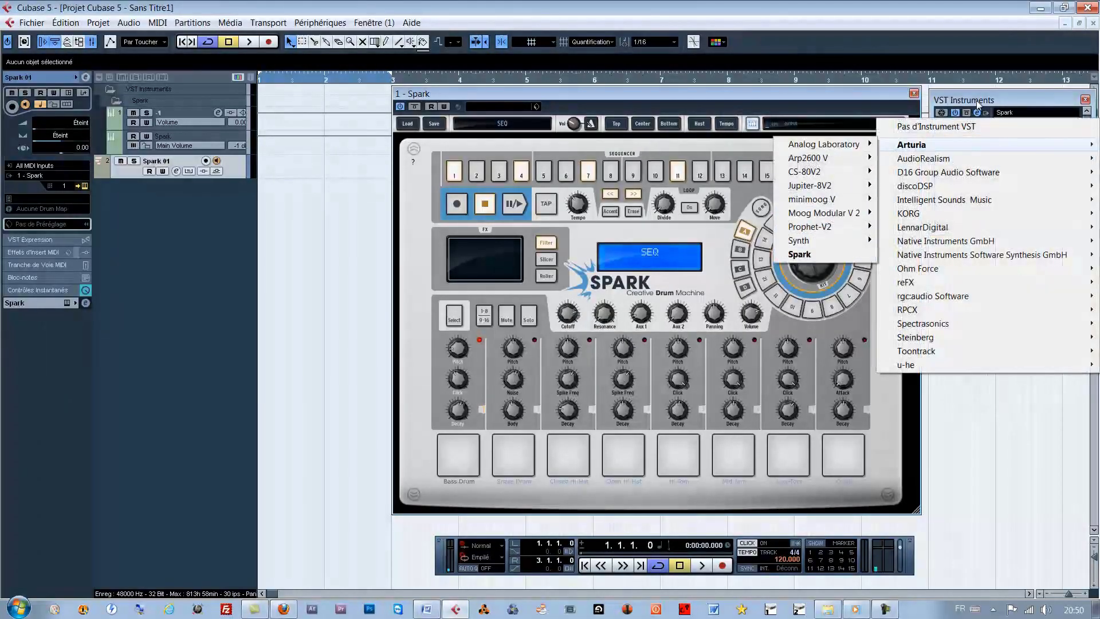
pyautogui.click(810, 258)
# Add a new instrument track that uses Spark
pyautogui.rightClick(185, 213)
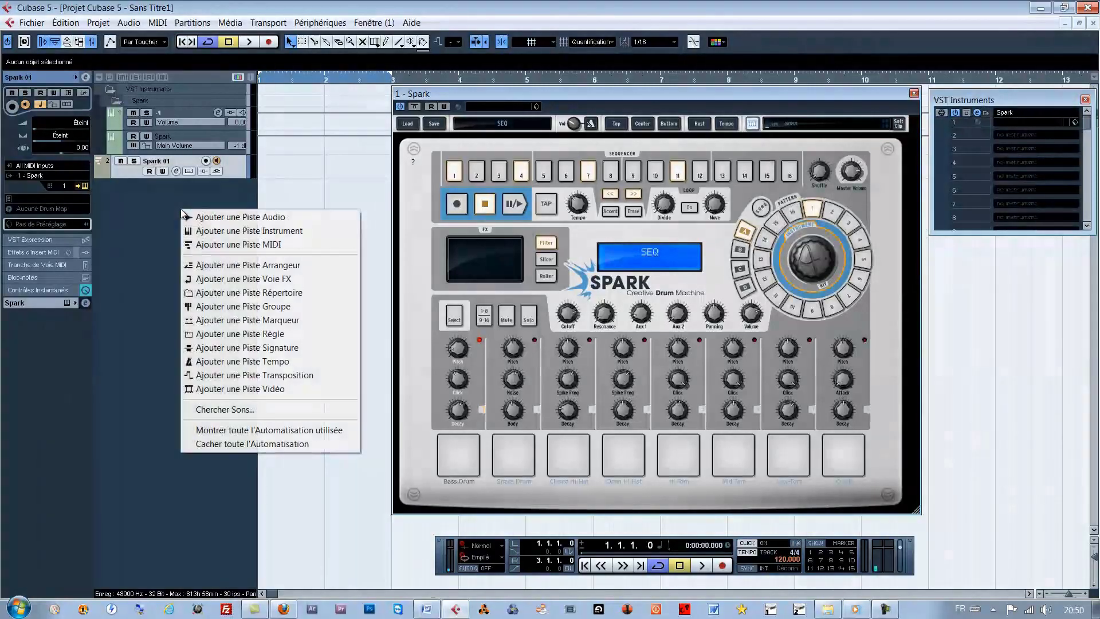
pyautogui.click(264, 232)
pyautogui.click(451, 288)
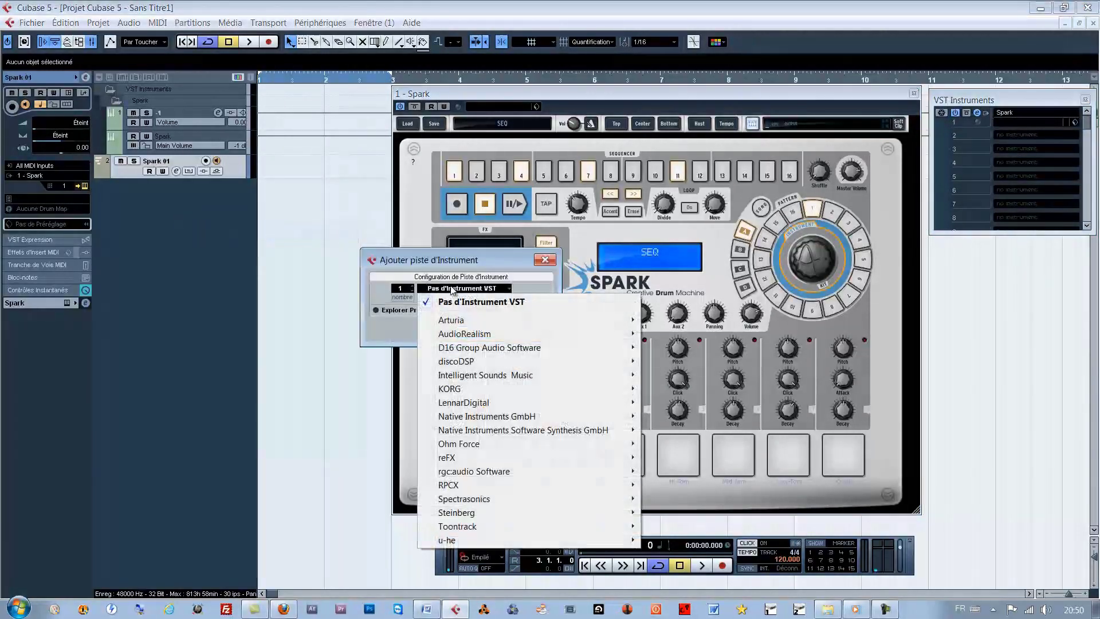
pyautogui.moveTo(461, 324)
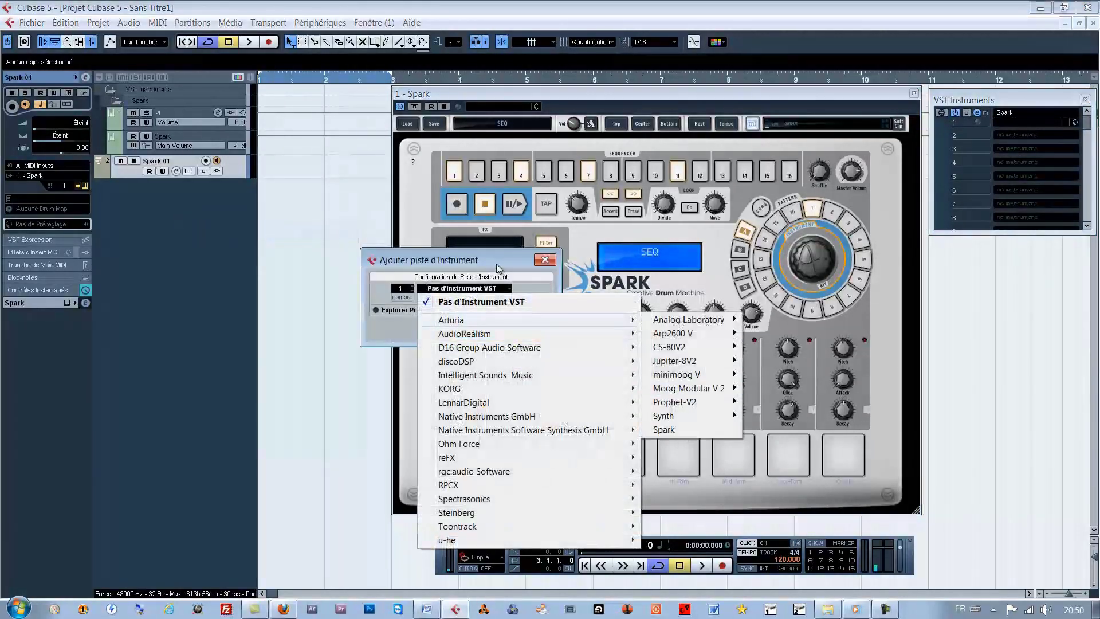
pyautogui.click(545, 259)
pyautogui.click(545, 259)
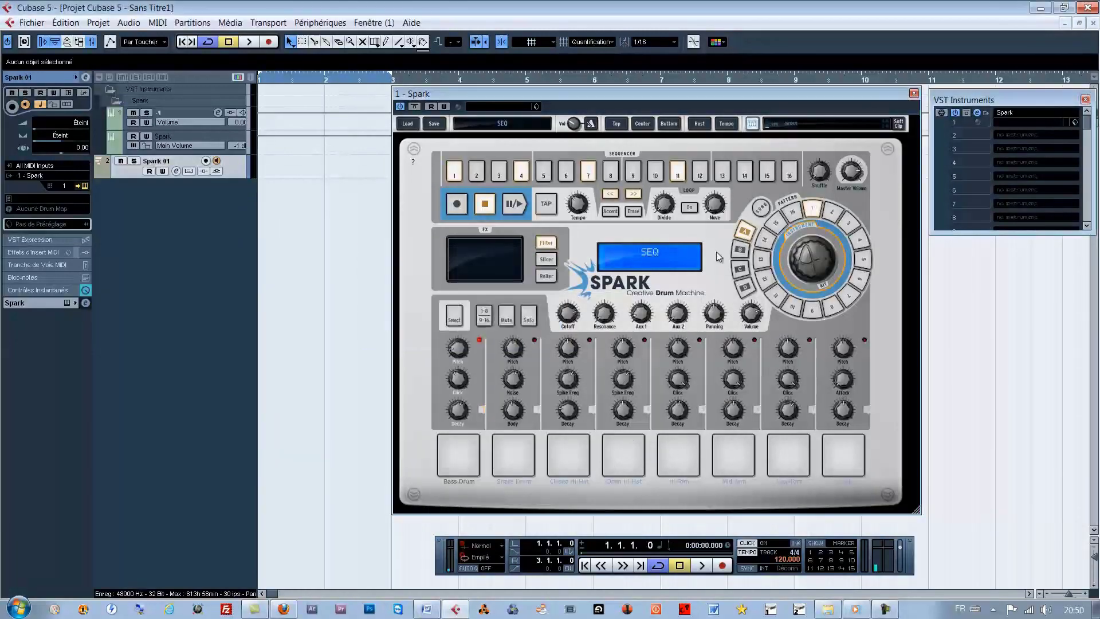
pyautogui.click(1008, 114)
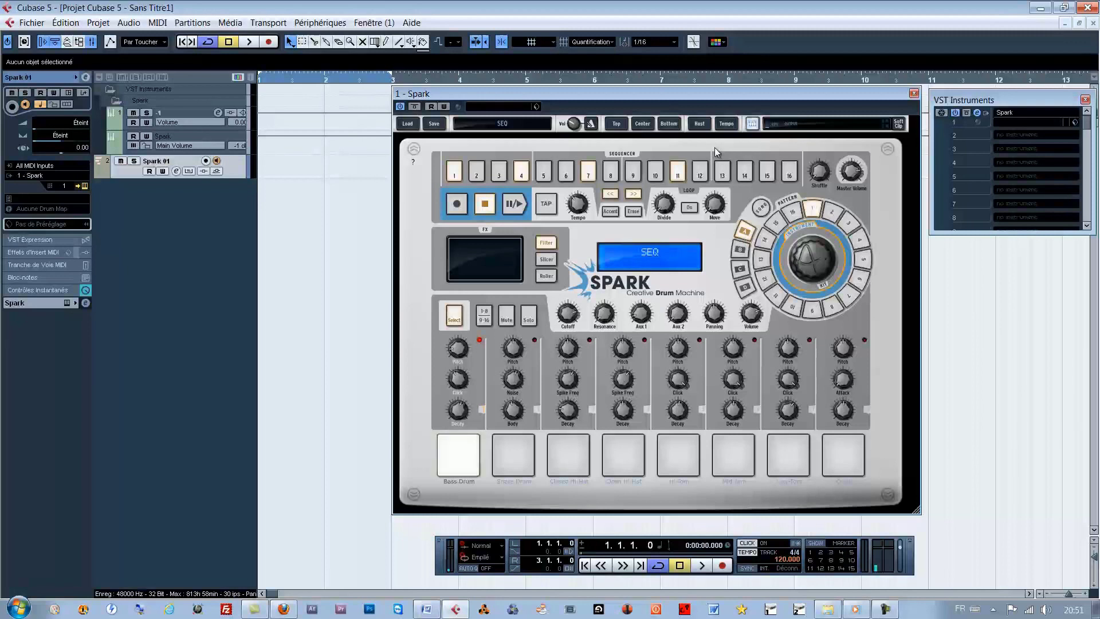
# In Spark's preferences, set Pattern Drag&Drop Export to Export to Midi File
pyautogui.click(714, 147)
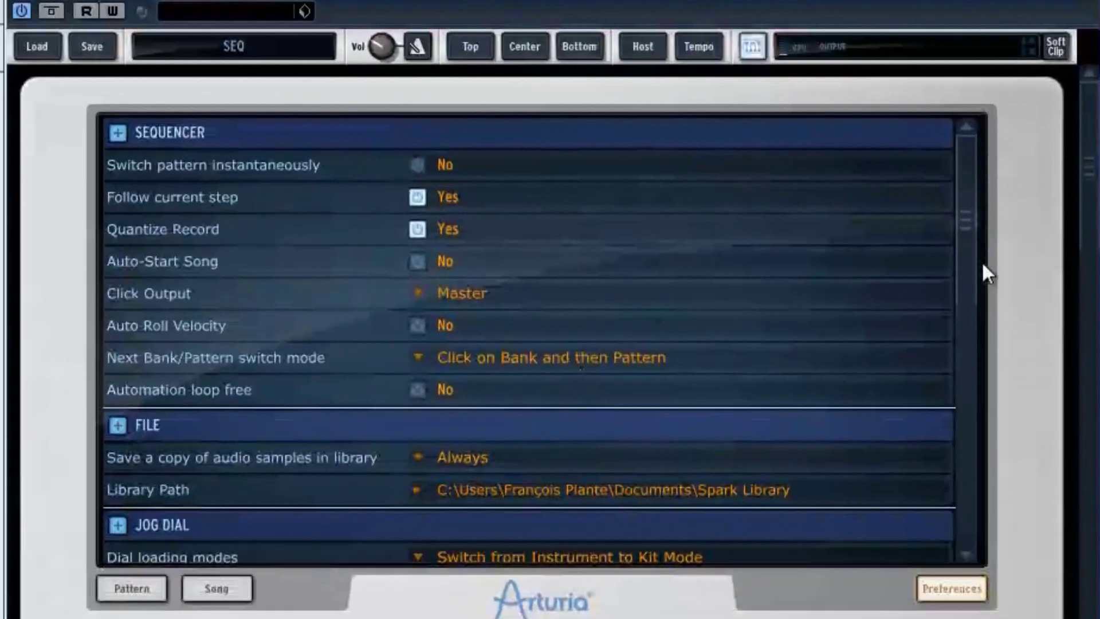
pyautogui.moveTo(862, 229); pyautogui.dragTo(860, 262)
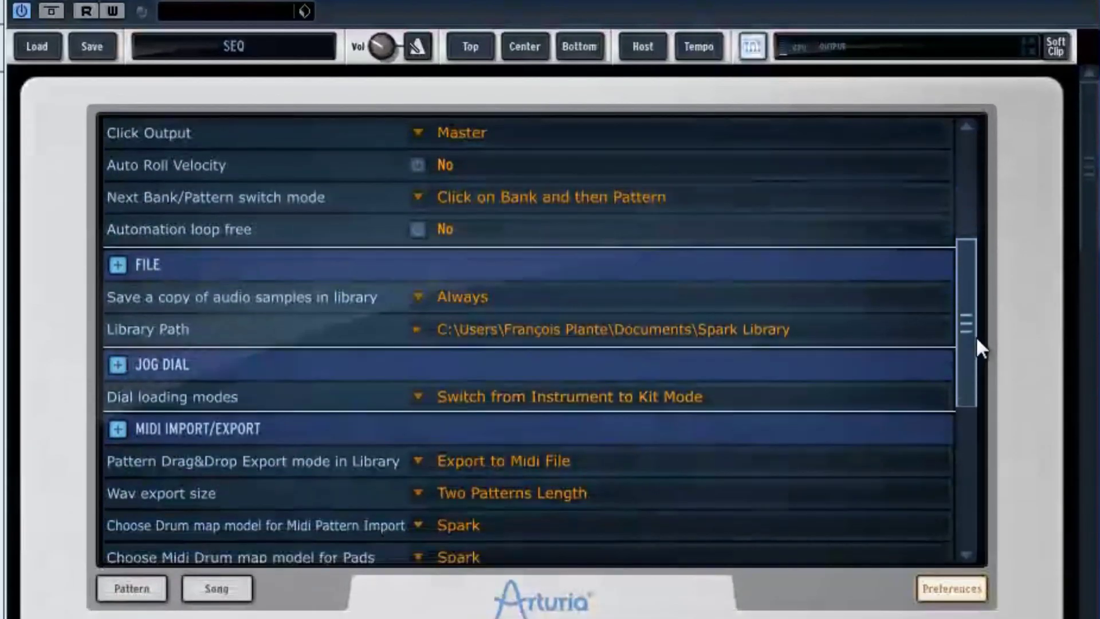
pyautogui.click(504, 459)
pyautogui.click(486, 501)
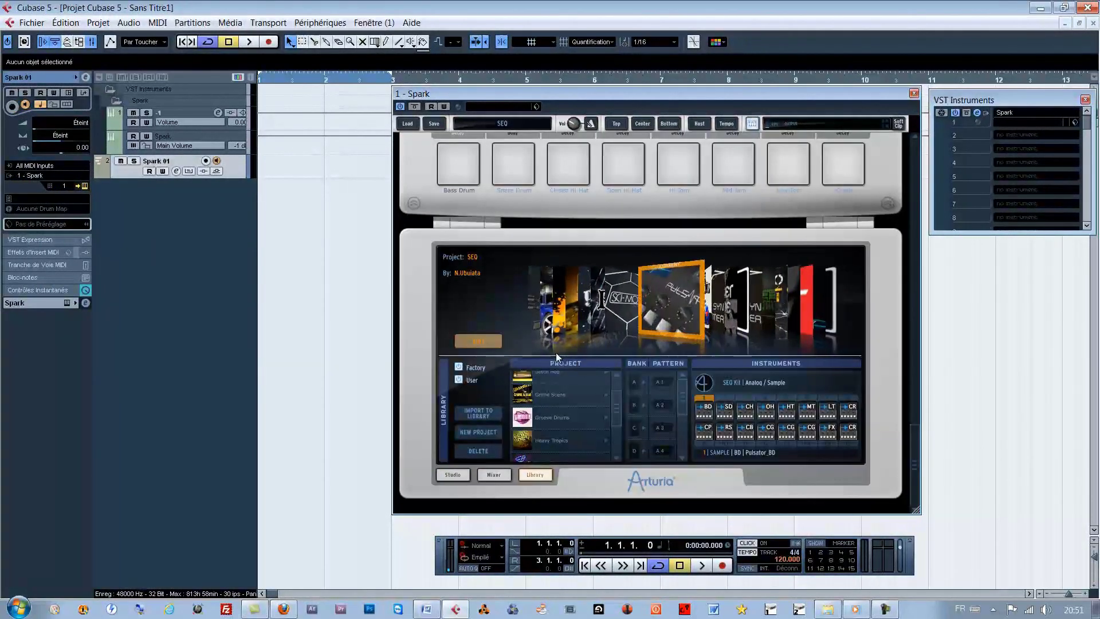
# Load pattern A2 in Spark, play it, close the VST Instruments rack, then stop
pyautogui.click(478, 341)
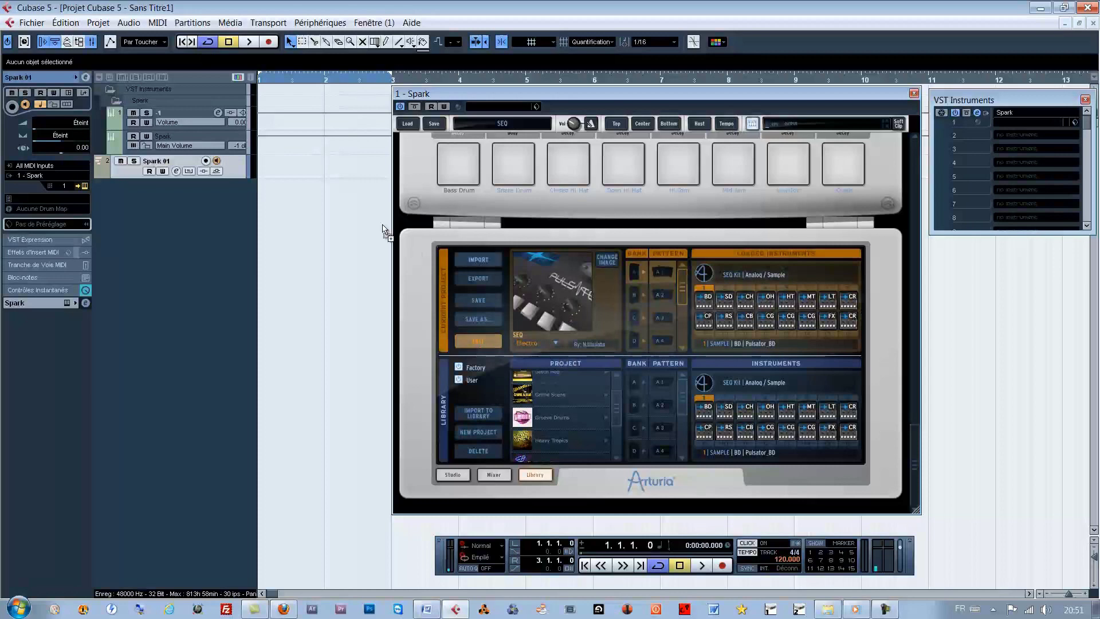
pyautogui.click(660, 293)
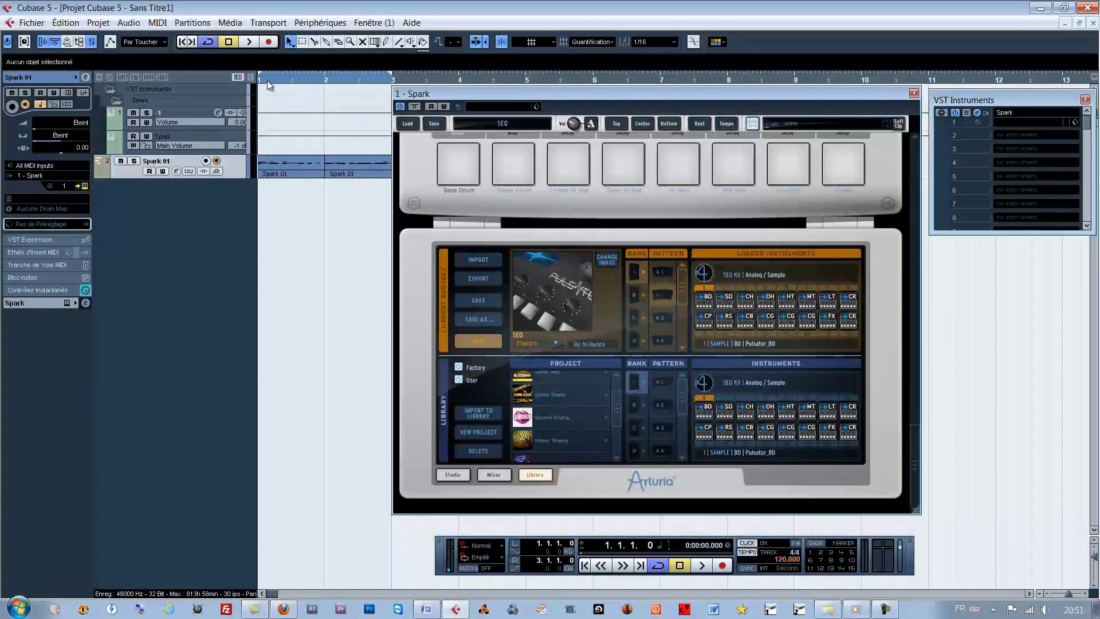
pyautogui.click(701, 566)
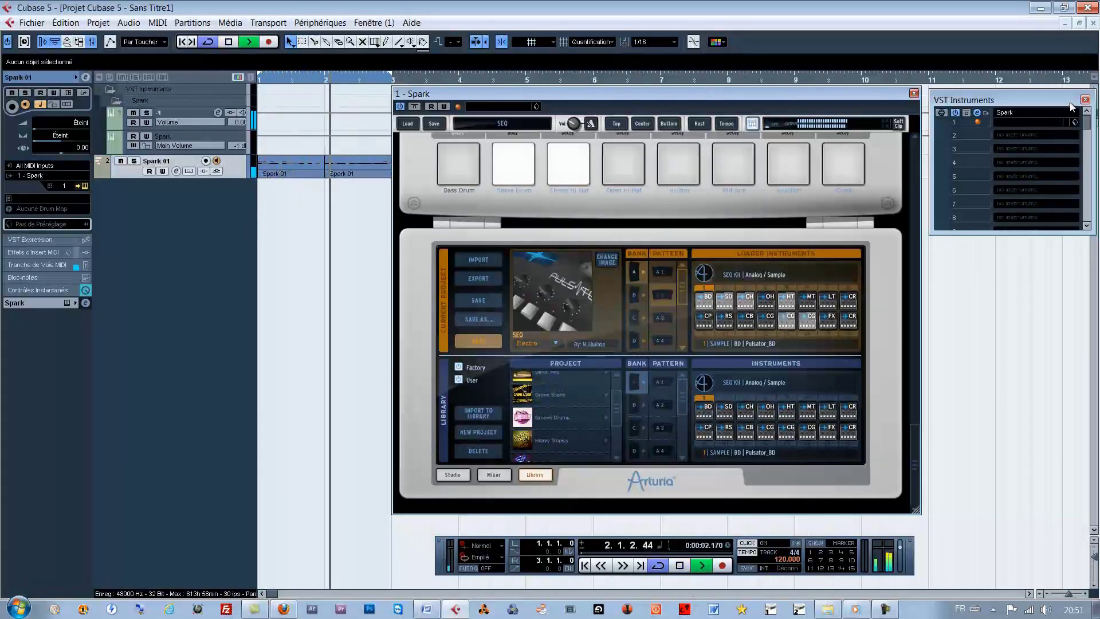
pyautogui.press('F11')
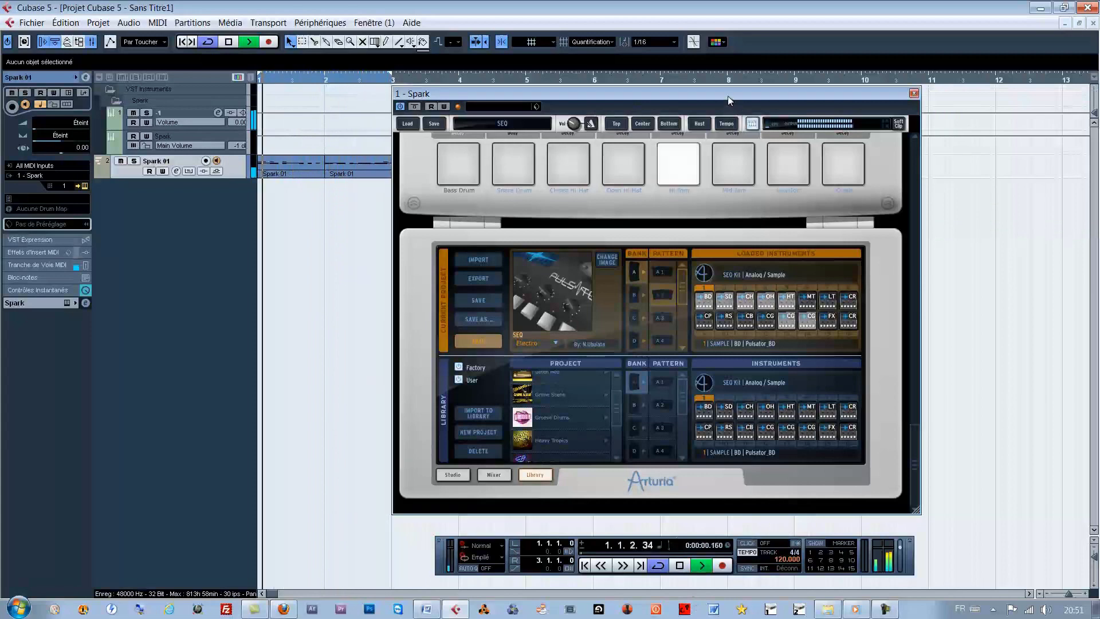
pyautogui.moveTo(727, 95); pyautogui.dragTo(752, 95)
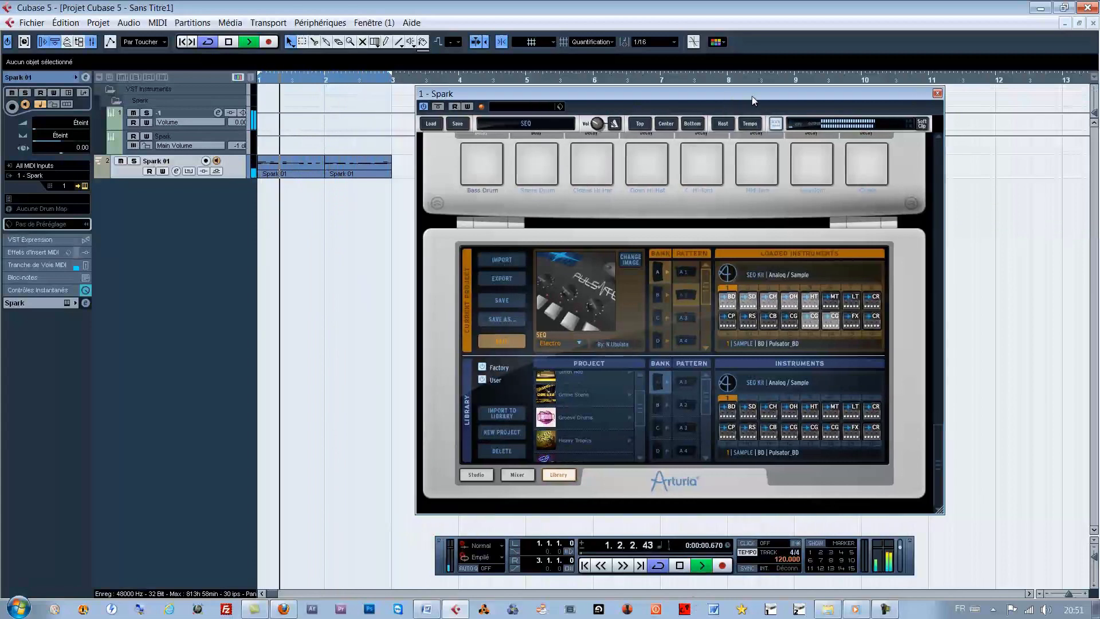
pyautogui.click(679, 565)
# Open the Spark 01 part in the Key Editor
pyautogui.click(283, 175)
pyautogui.click(303, 215)
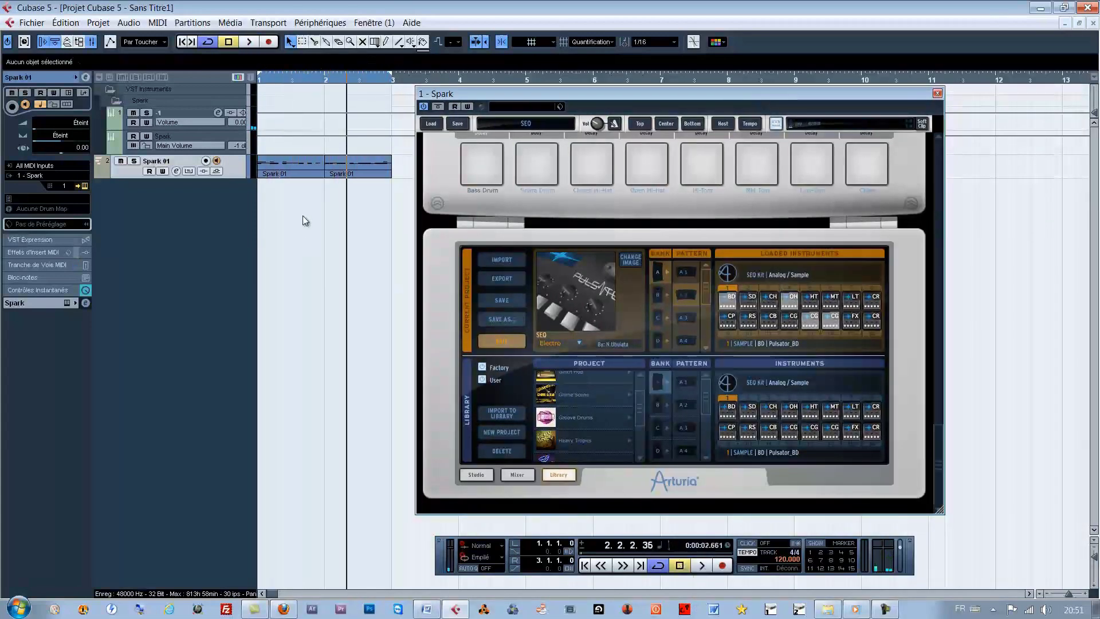
pyautogui.doubleClick(286, 172)
pyautogui.scroll(-3, 187, 246)
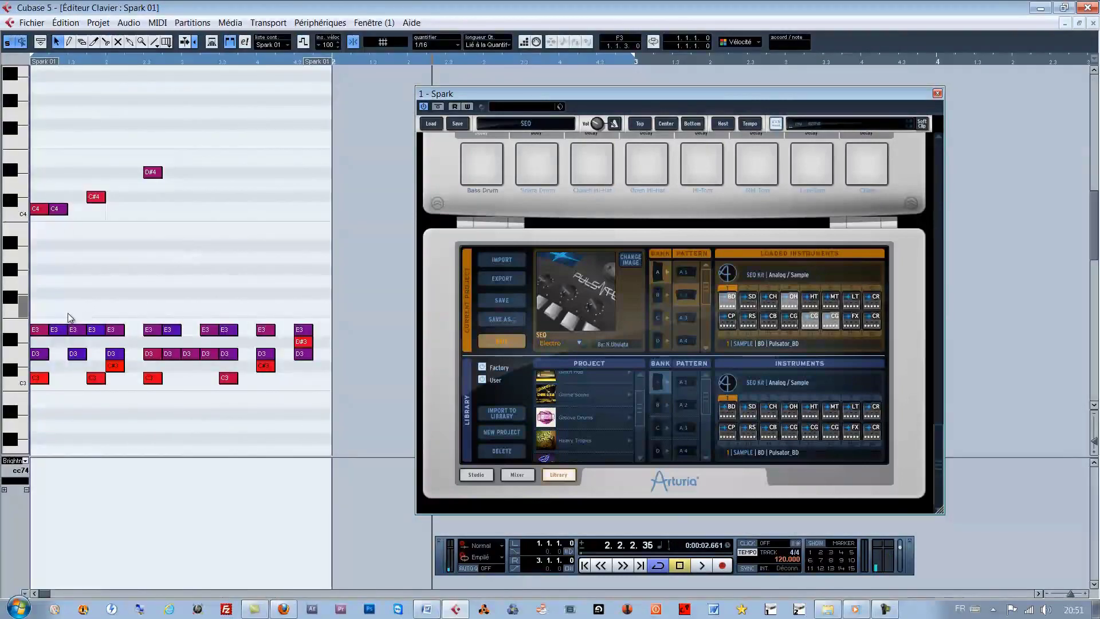
pyautogui.moveTo(38, 329); pyautogui.dragTo(39, 299)
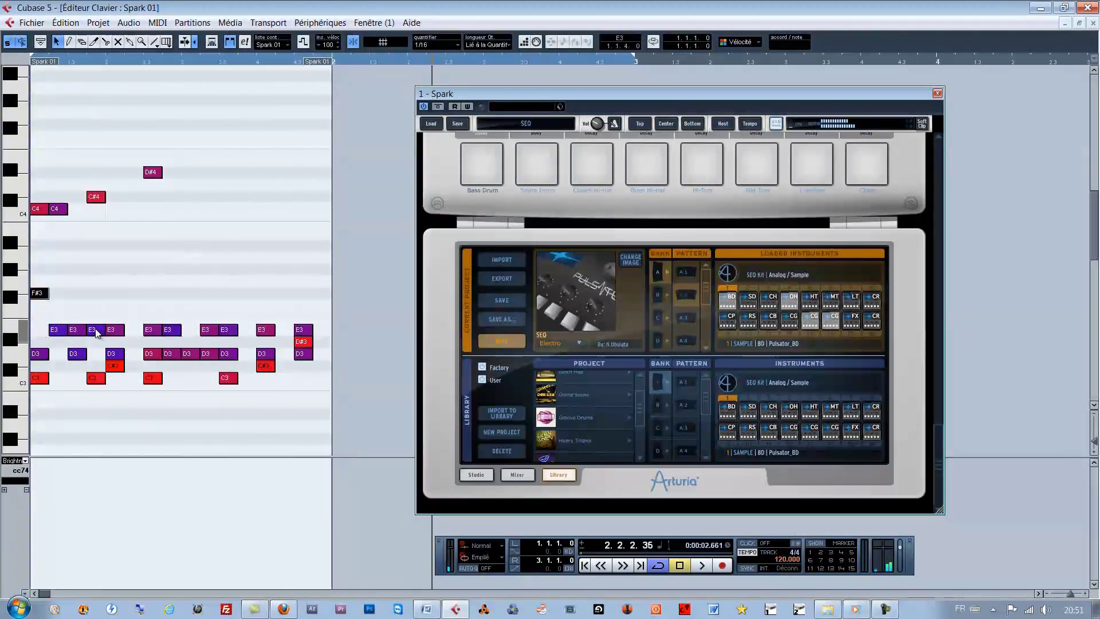
pyautogui.moveTo(97, 332); pyautogui.dragTo(96, 281)
pyautogui.click(33, 61)
pyautogui.press('space')
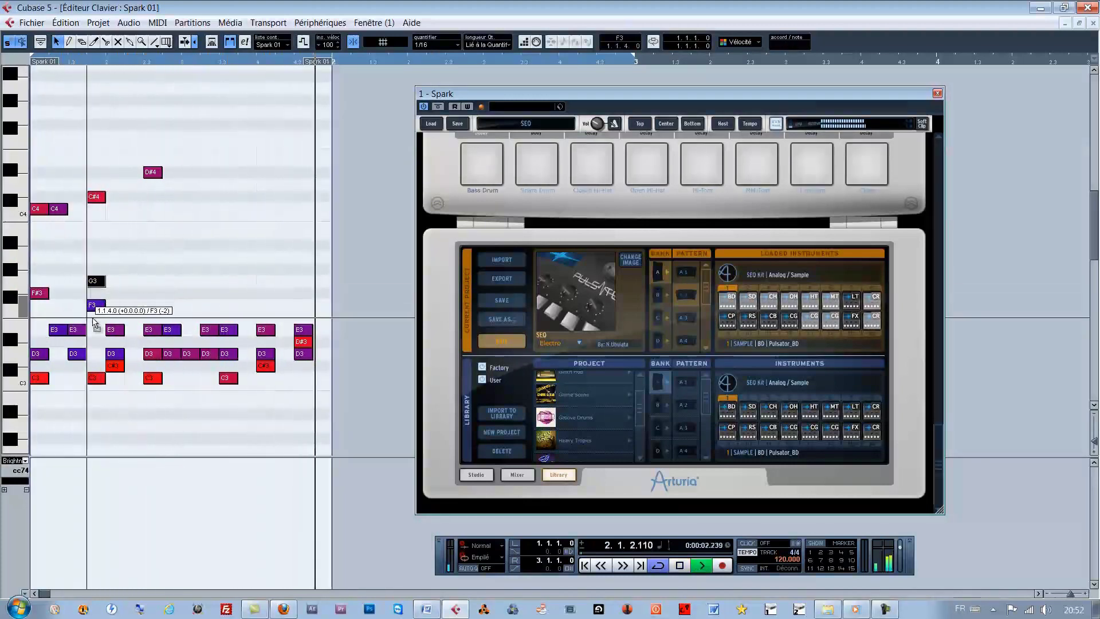
pyautogui.hotkey('ctrl', 'z')
pyautogui.hotkey('ctrl', 'z')
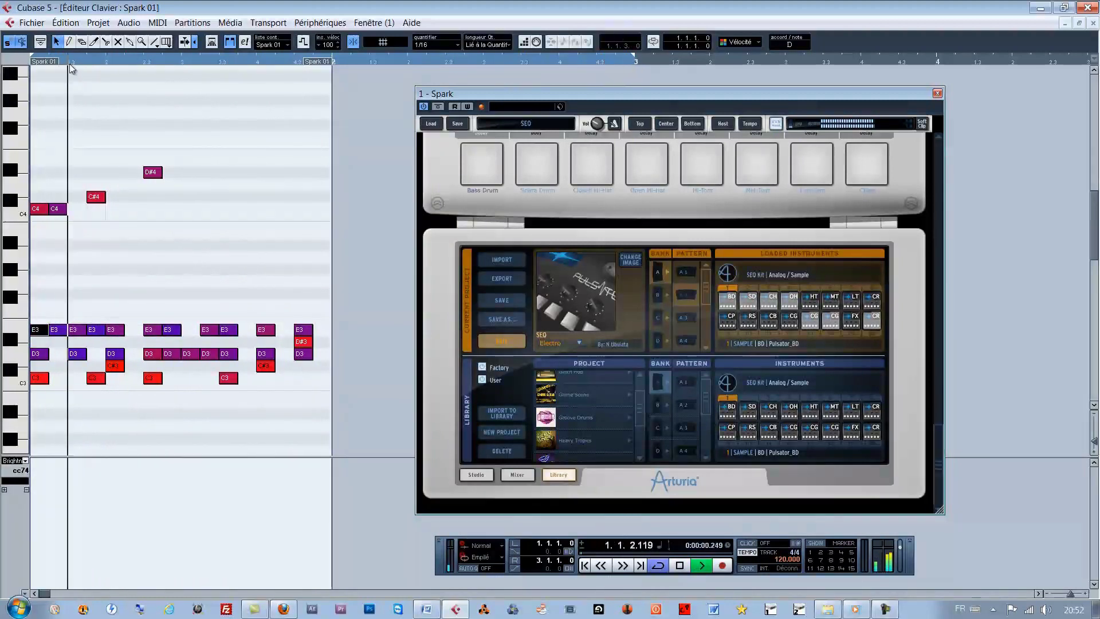
pyautogui.click(70, 63)
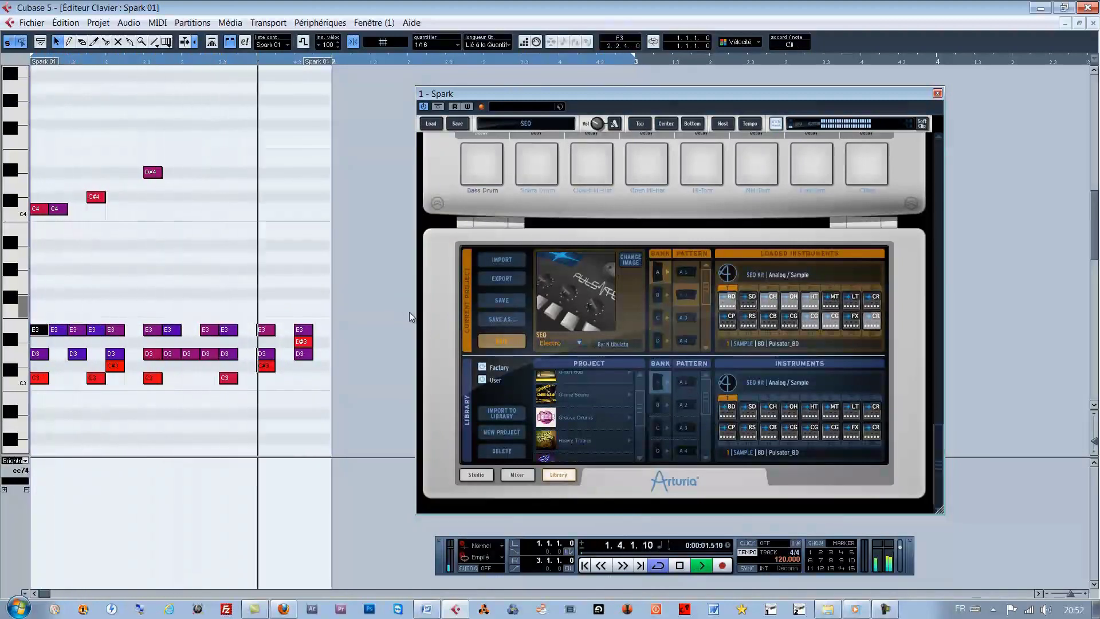
pyautogui.press('space')
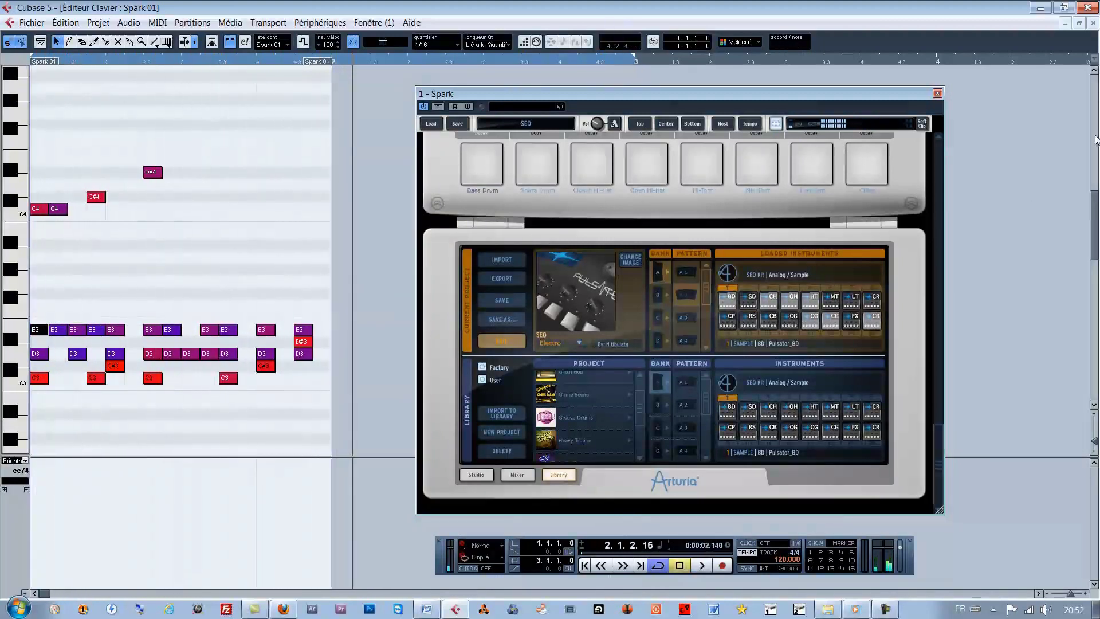
pyautogui.click(1093, 24)
pyautogui.moveTo(320, 79); pyautogui.dragTo(254, 80)
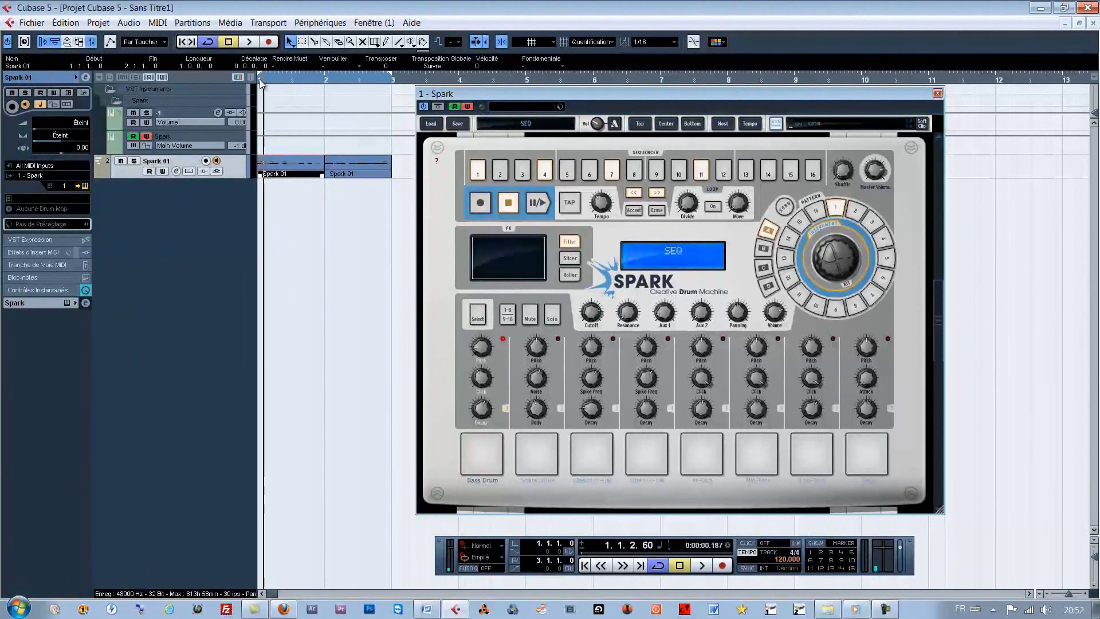
# Return to the ruler start and play the project from the beginning
pyautogui.click(261, 84)
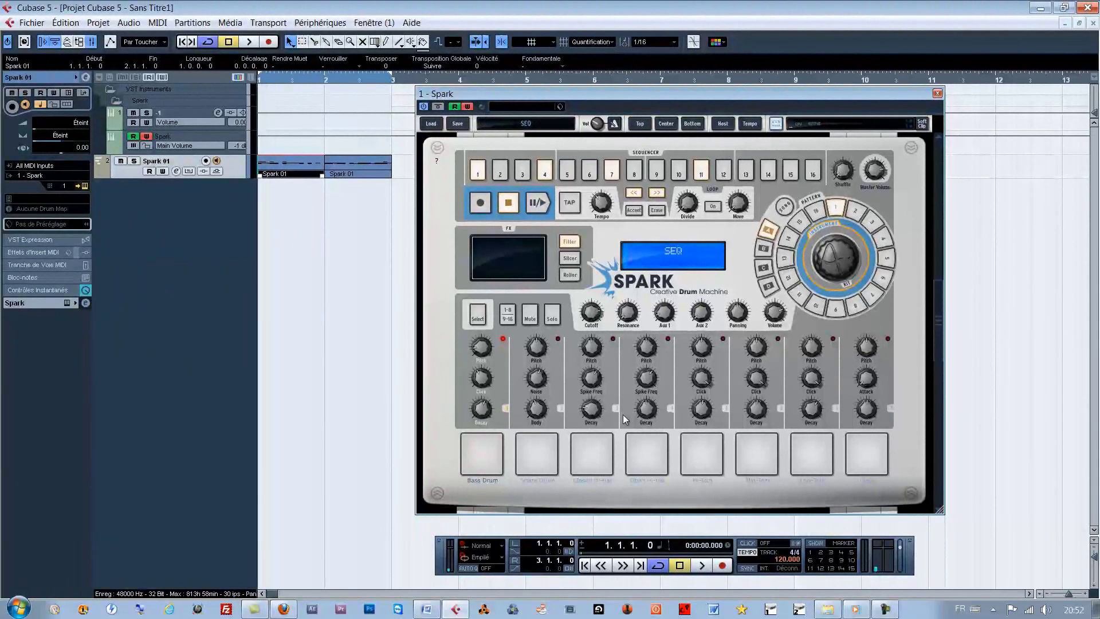
pyautogui.click(702, 566)
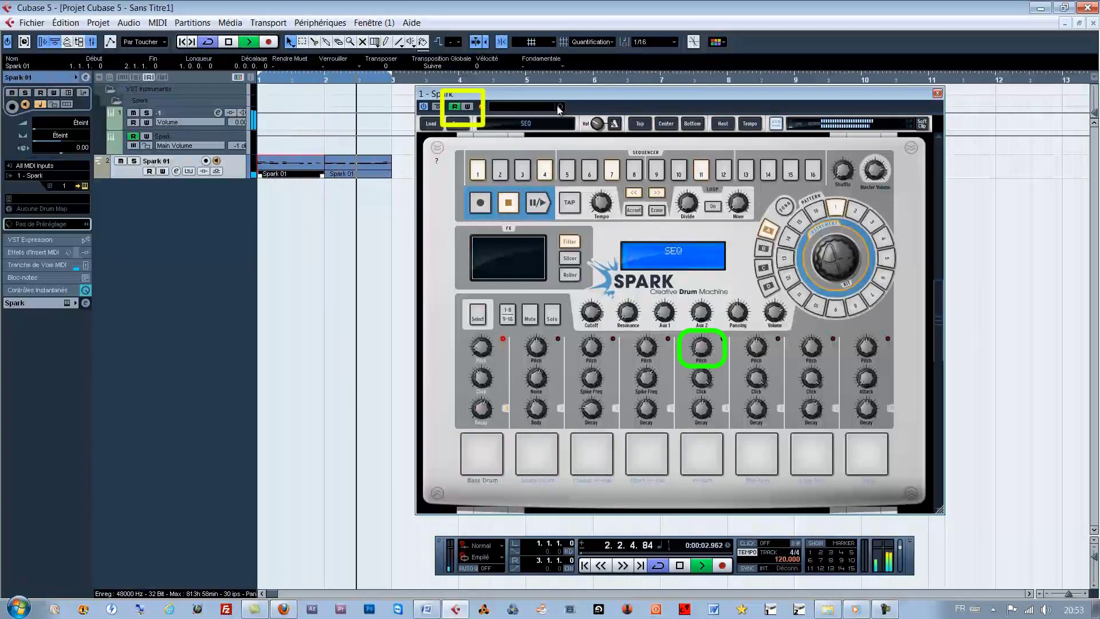
# Leave Spark's Read Automation on, stop playback, and select track 1
pyautogui.click(456, 107)
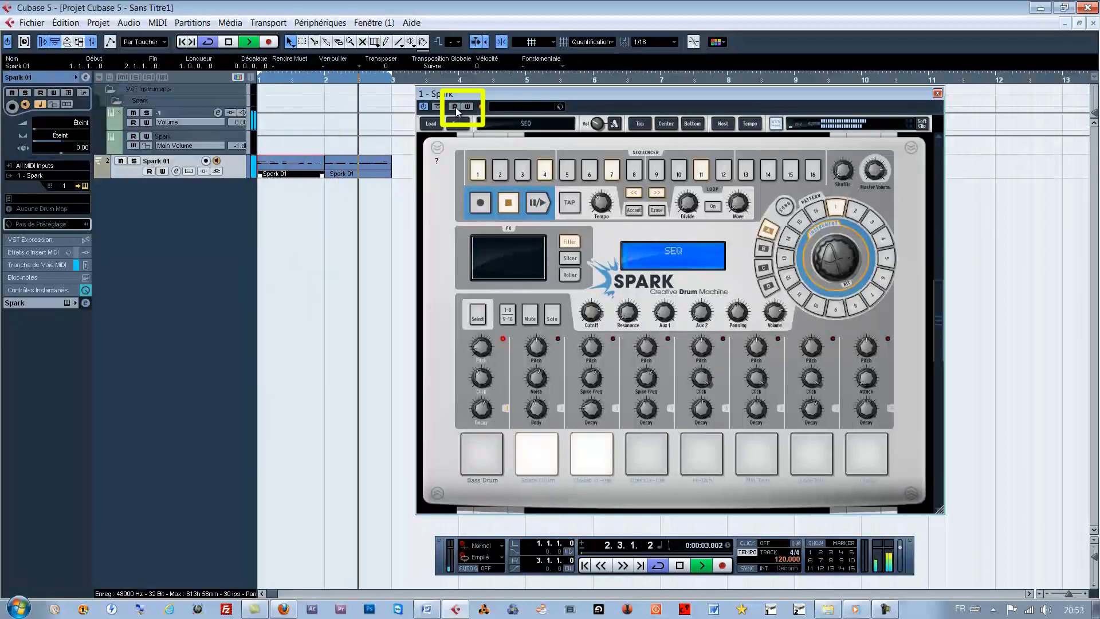
pyautogui.click(455, 107)
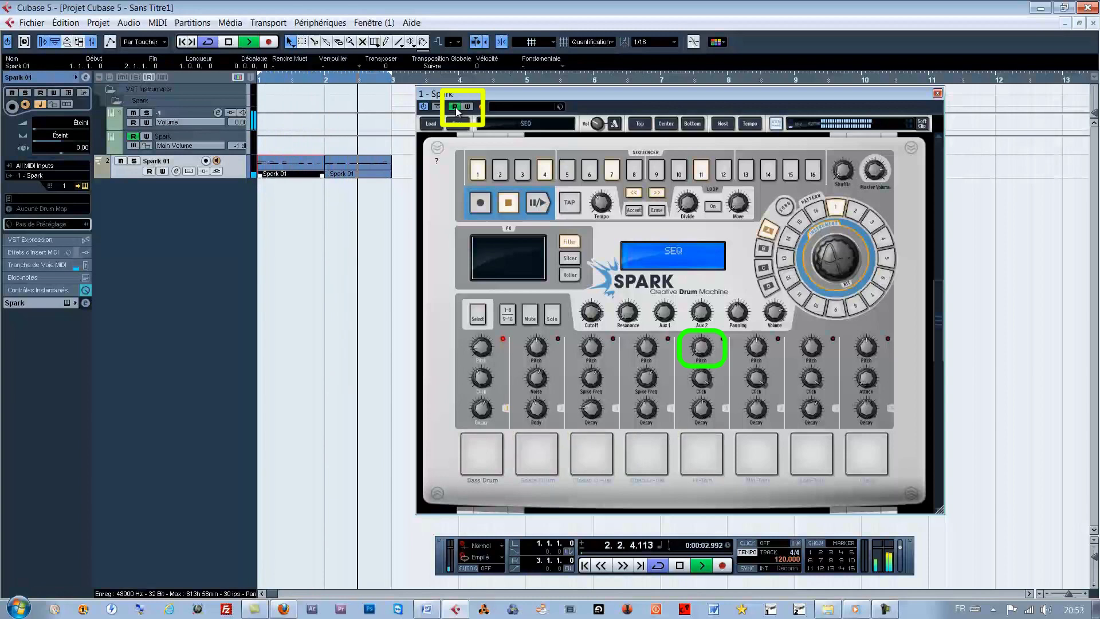
pyautogui.click(455, 108)
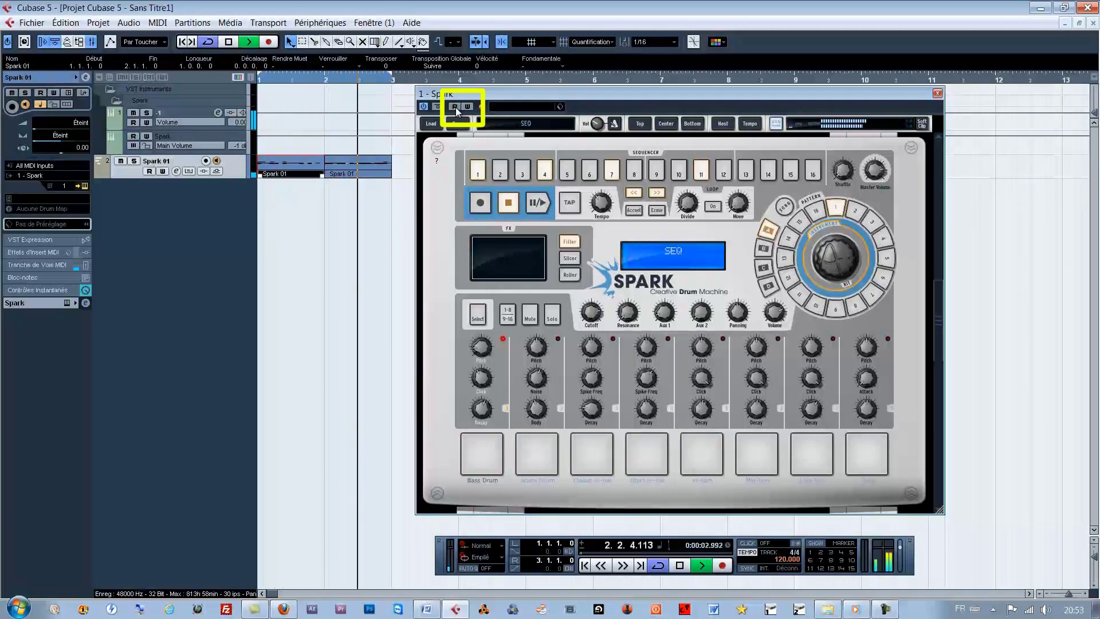
pyautogui.click(456, 108)
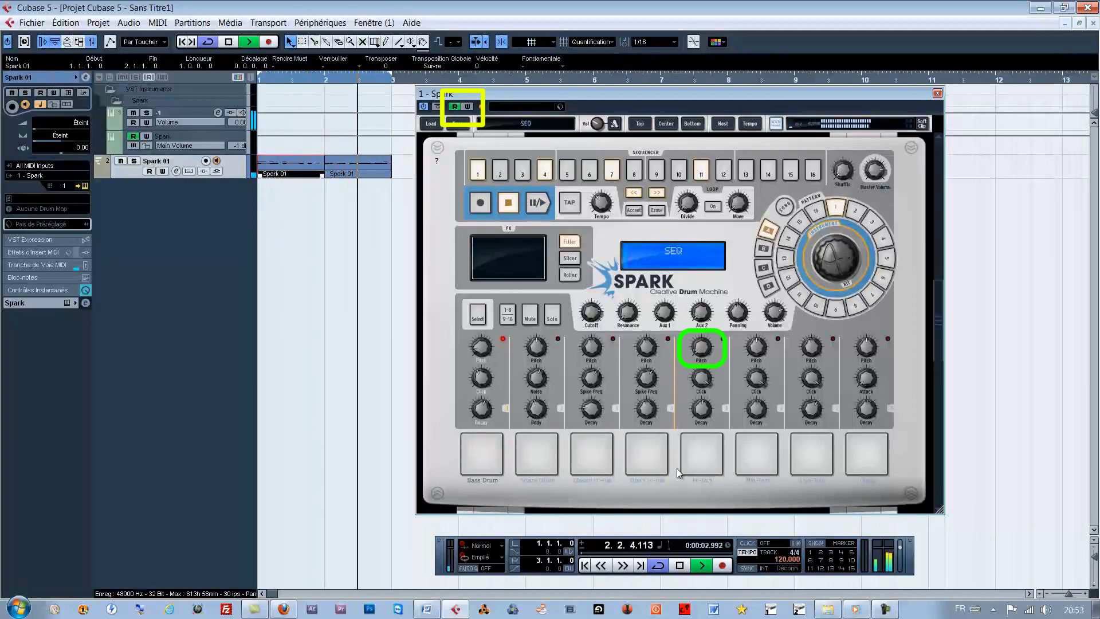
pyautogui.click(678, 564)
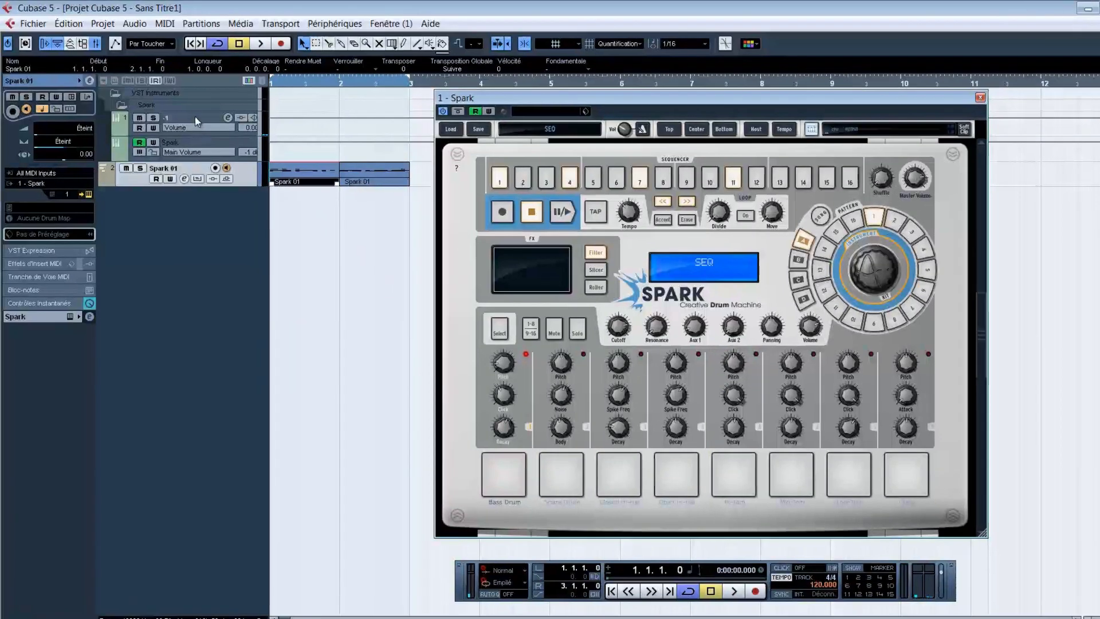
pyautogui.click(185, 111)
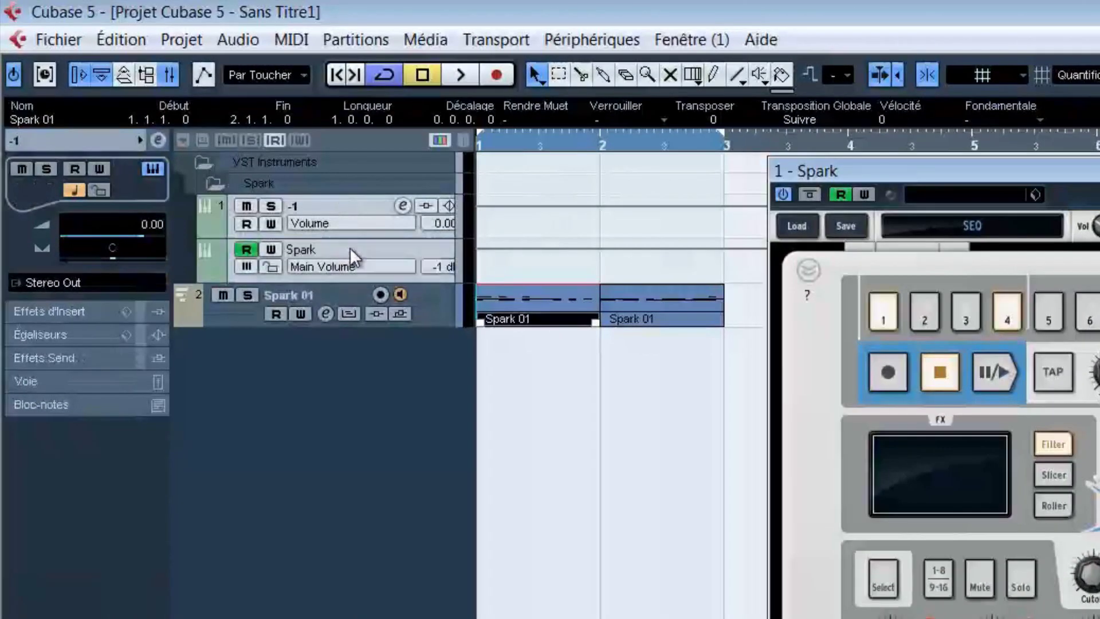
pyautogui.rightClick(342, 247)
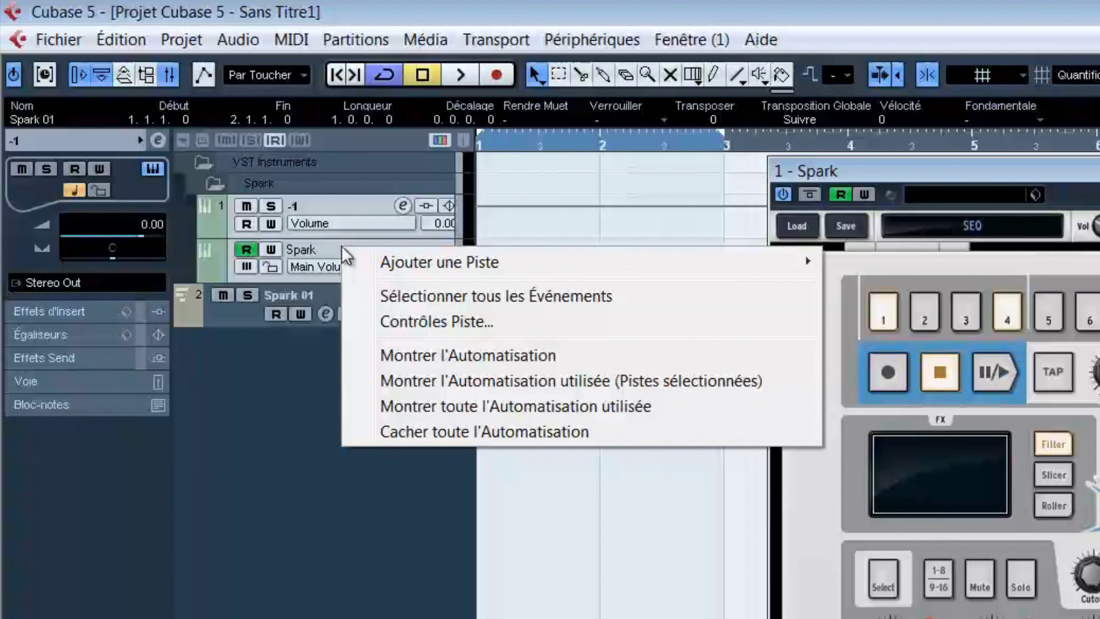
# Show the Spark track's used automation and enlarge the HT 5 Pitch lane
pyautogui.click(459, 380)
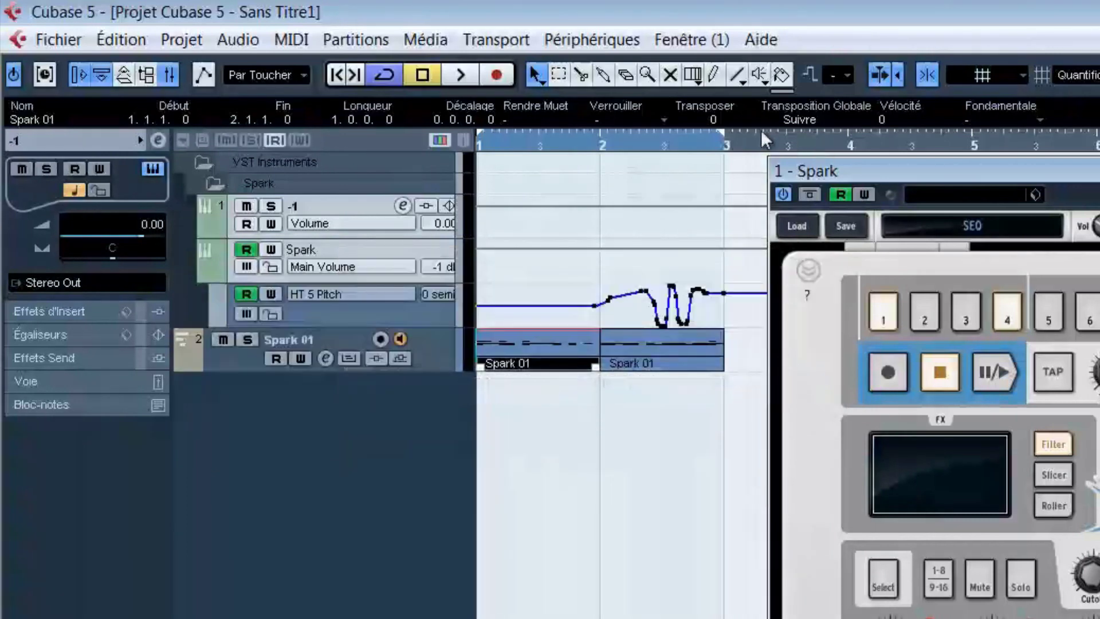
pyautogui.moveTo(857, 170); pyautogui.dragTo(1023, 181)
pyautogui.moveTo(507, 143); pyautogui.dragTo(435, 175)
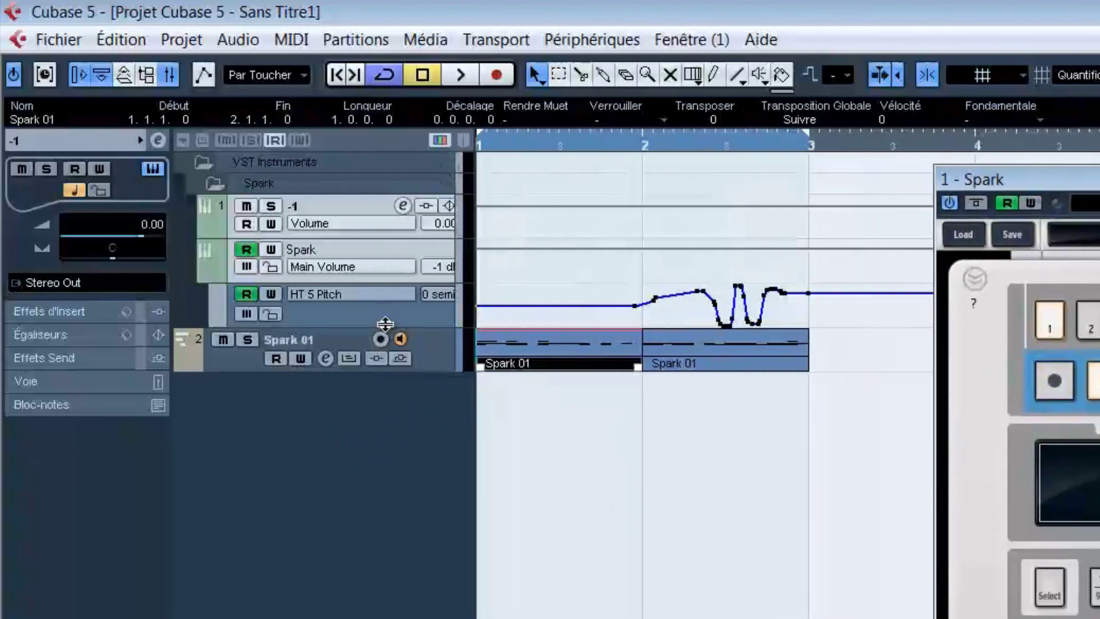
pyautogui.moveTo(385, 324); pyautogui.dragTo(385, 409)
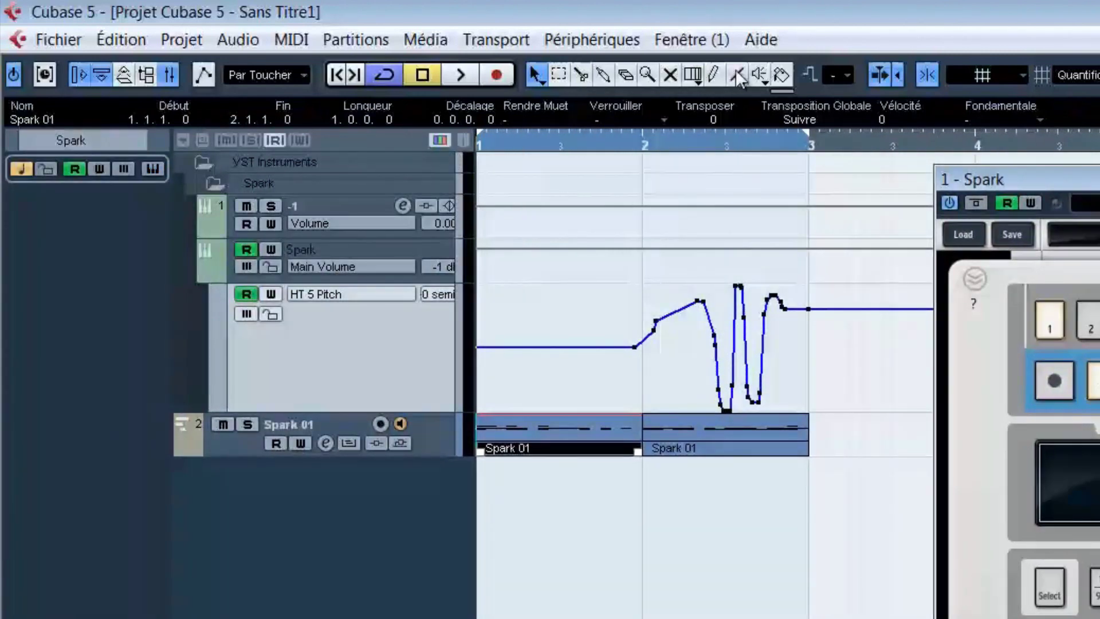
# Redraw the HT 5 Pitch curve with the Draw tool as one broad peak around bar 2
pyautogui.click(490, 139)
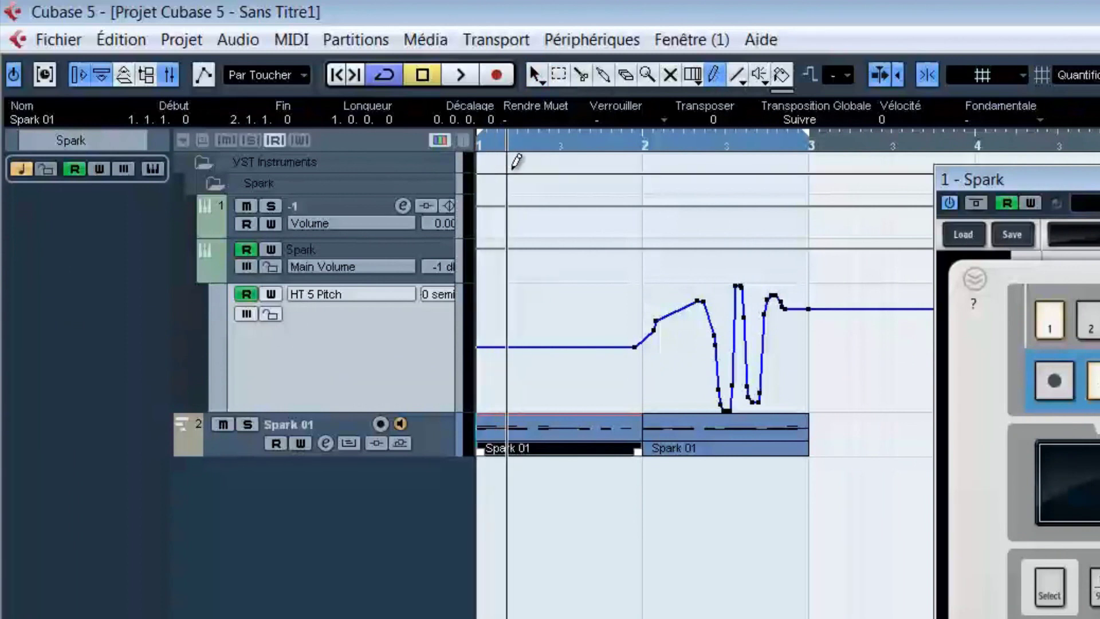
pyautogui.press('space')
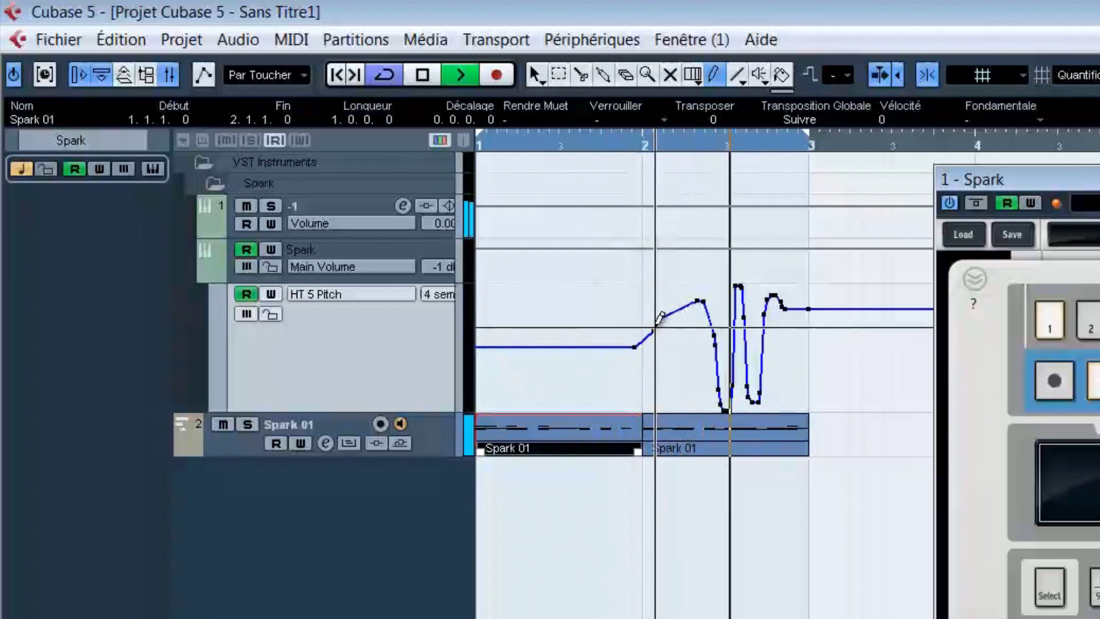
pyautogui.moveTo(650, 335)
pyautogui.mouseDown()
pyautogui.moveTo(691, 409)
pyautogui.moveTo(740, 288)
pyautogui.moveTo(808, 410)
pyautogui.mouseUp()
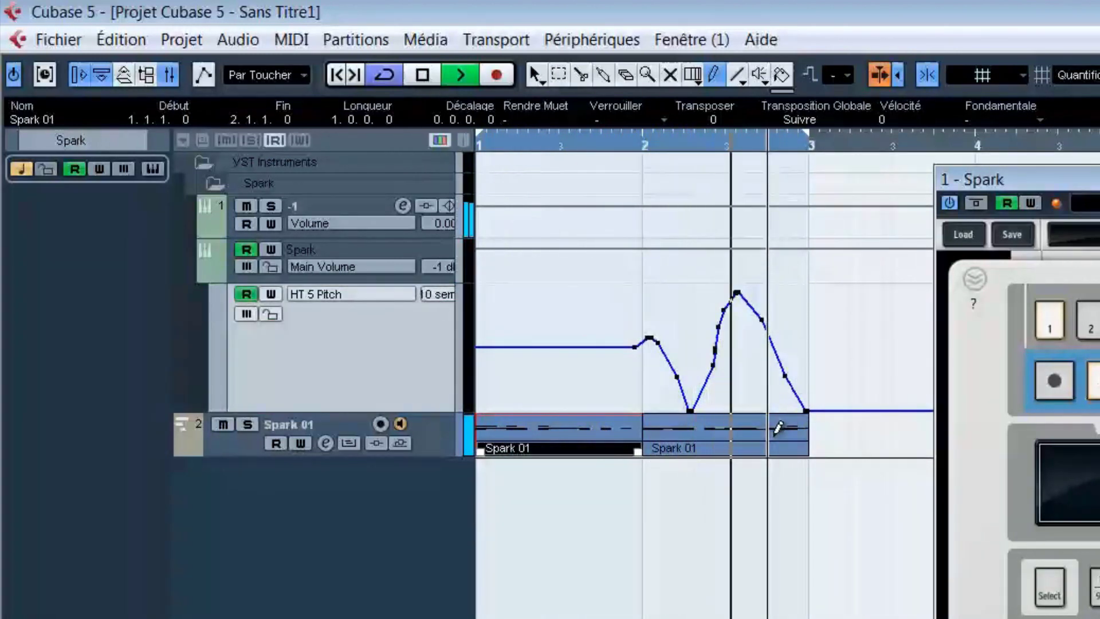
pyautogui.moveTo(605, 346)
pyautogui.mouseDown()
pyautogui.moveTo(643, 314)
pyautogui.moveTo(720, 307)
pyautogui.moveTo(810, 410)
pyautogui.mouseUp()
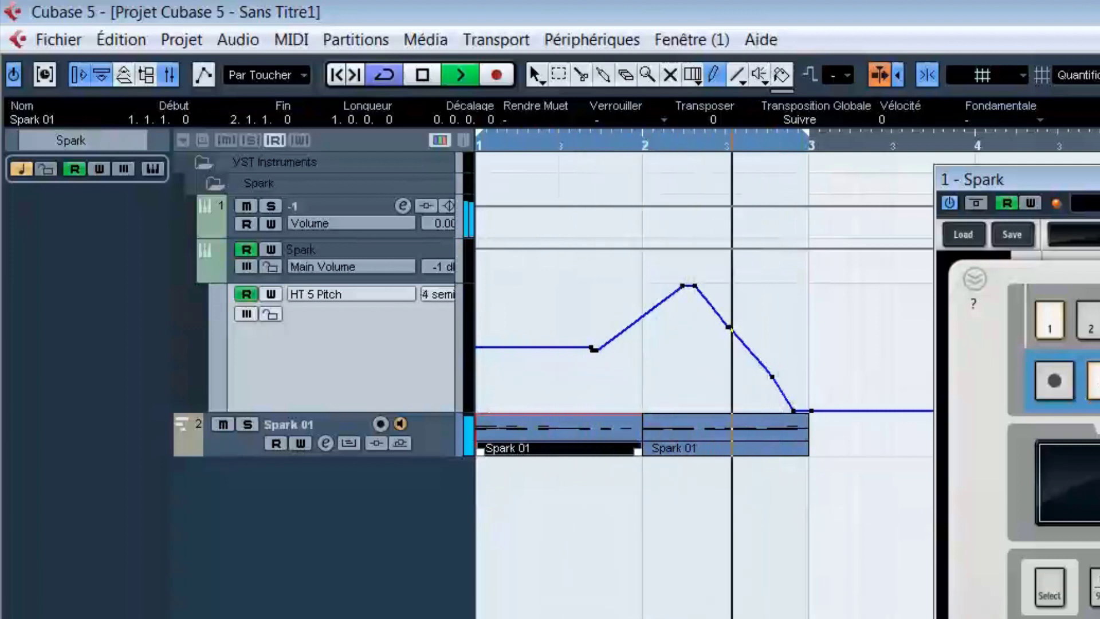
pyautogui.press('space')
# Deselect the parts, hide the automation lanes, and return to bar 1
pyautogui.click(665, 546)
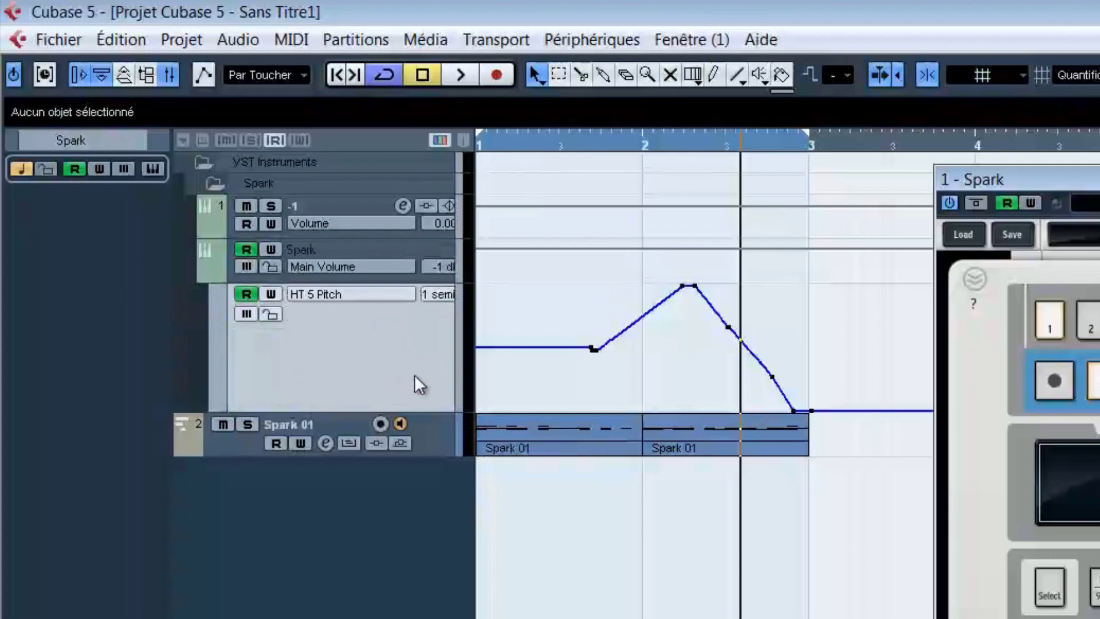
pyautogui.hotkey('ctrl', 'z')
pyautogui.click(483, 142)
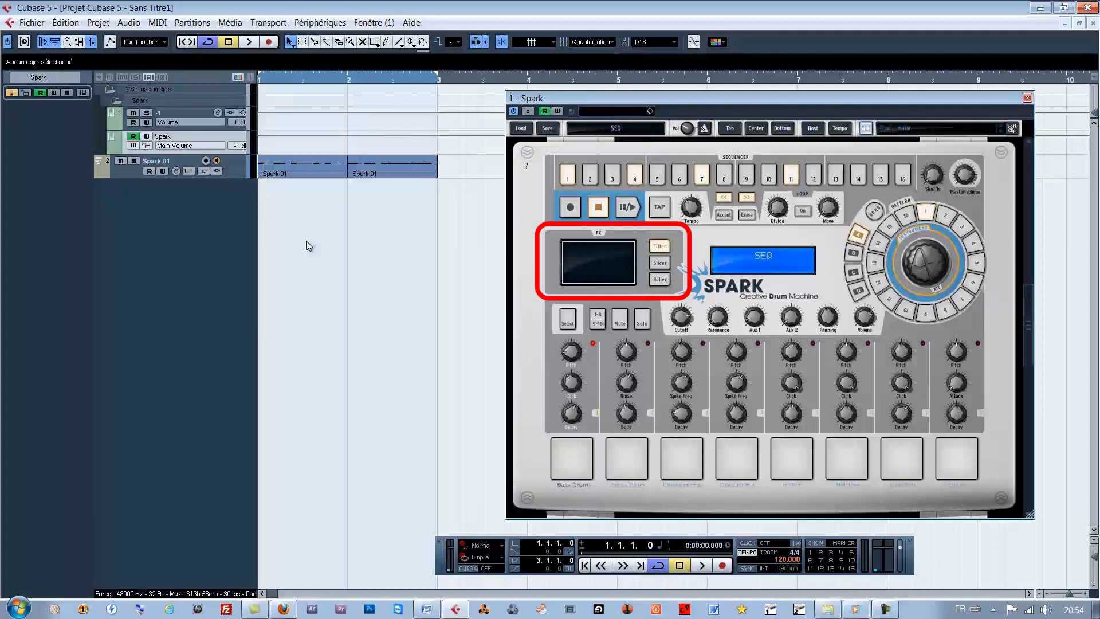
pyautogui.moveTo(628, 101); pyautogui.dragTo(624, 96)
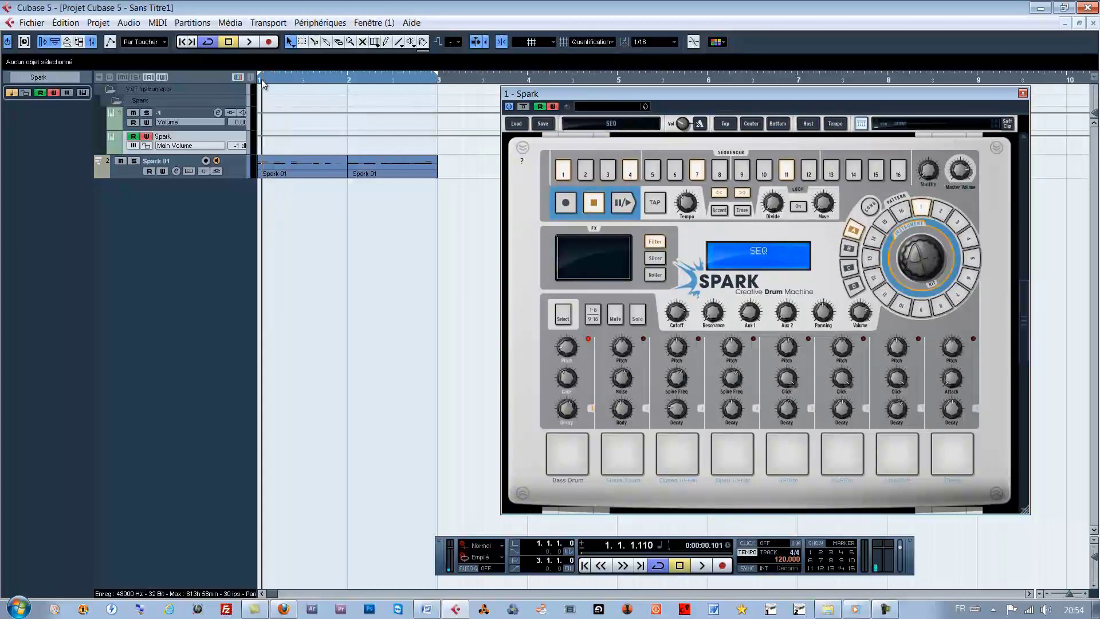
pyautogui.click(704, 567)
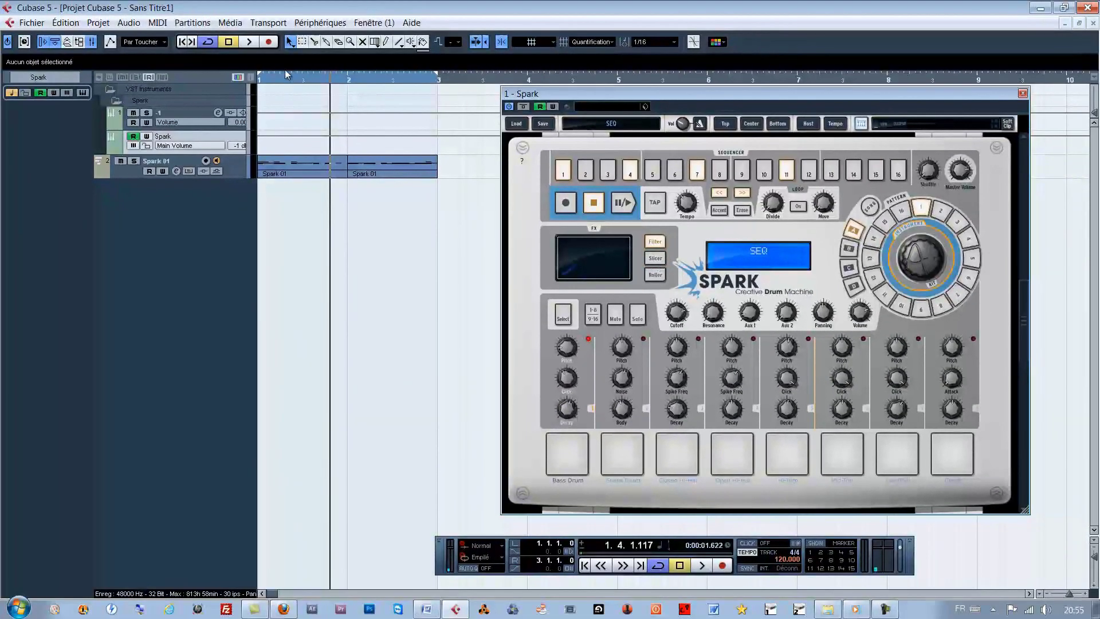
pyautogui.click(267, 78)
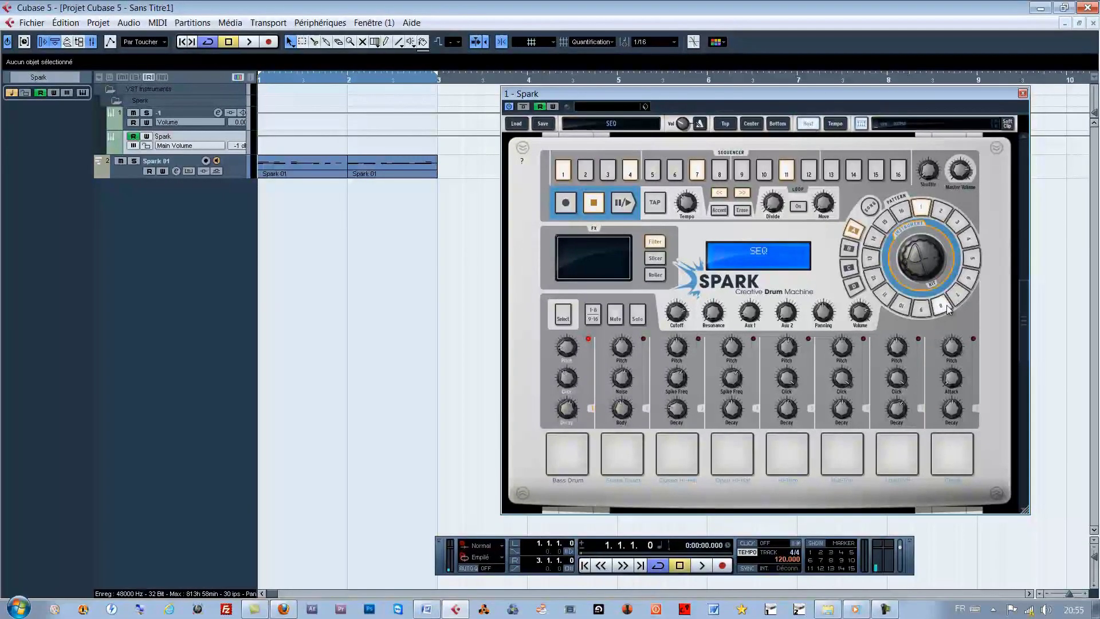
# Select pattern 7 in Spark, test it, then play again from the project start
pyautogui.click(869, 374)
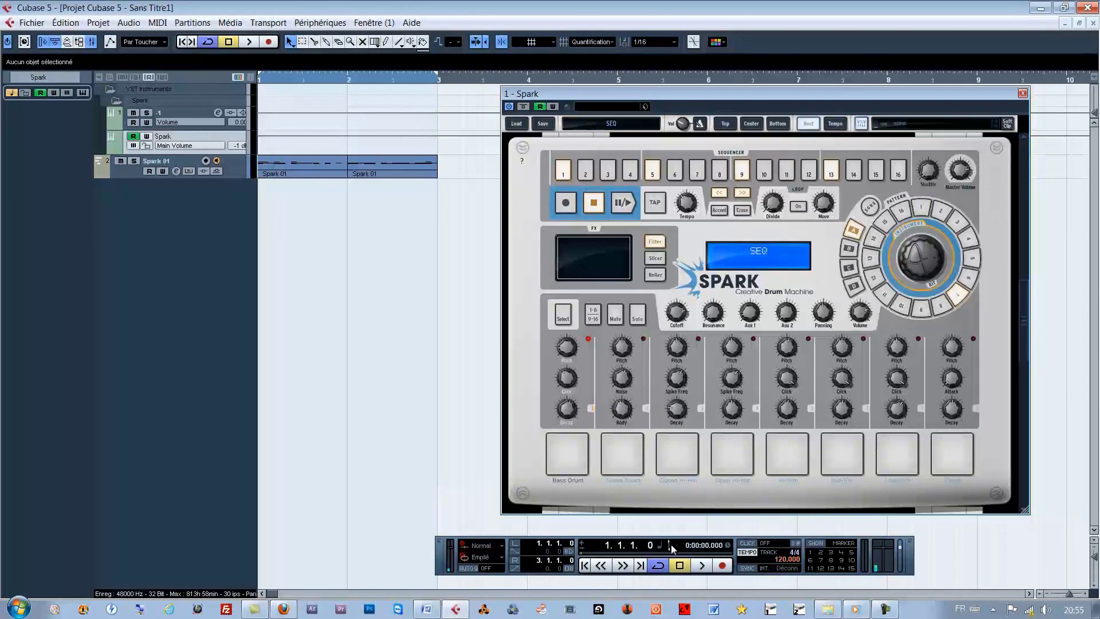
pyautogui.click(701, 566)
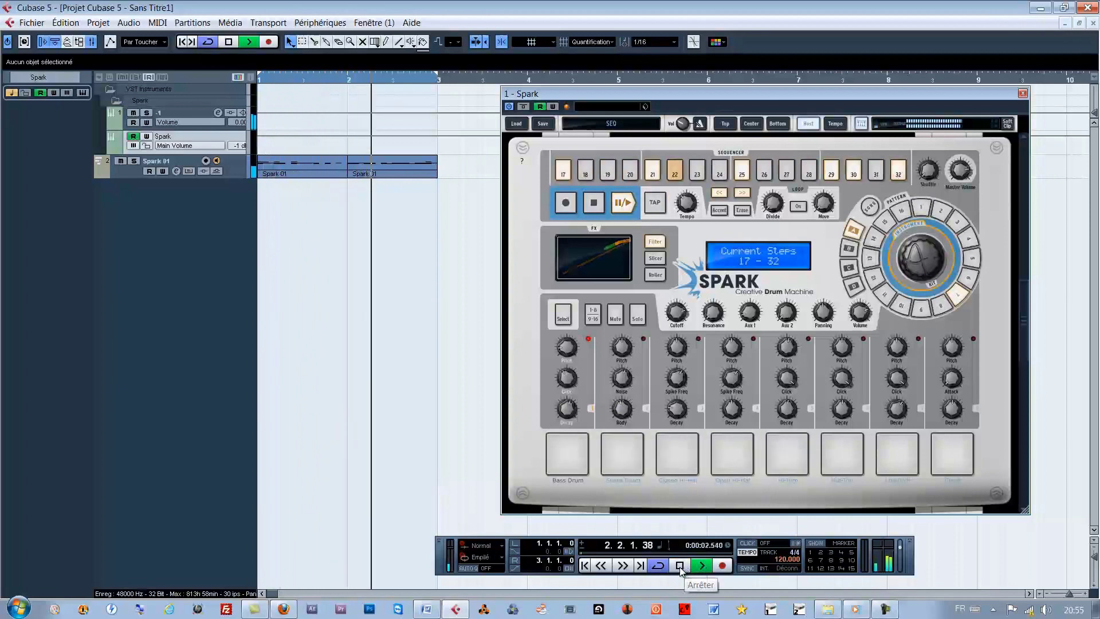
pyautogui.click(680, 566)
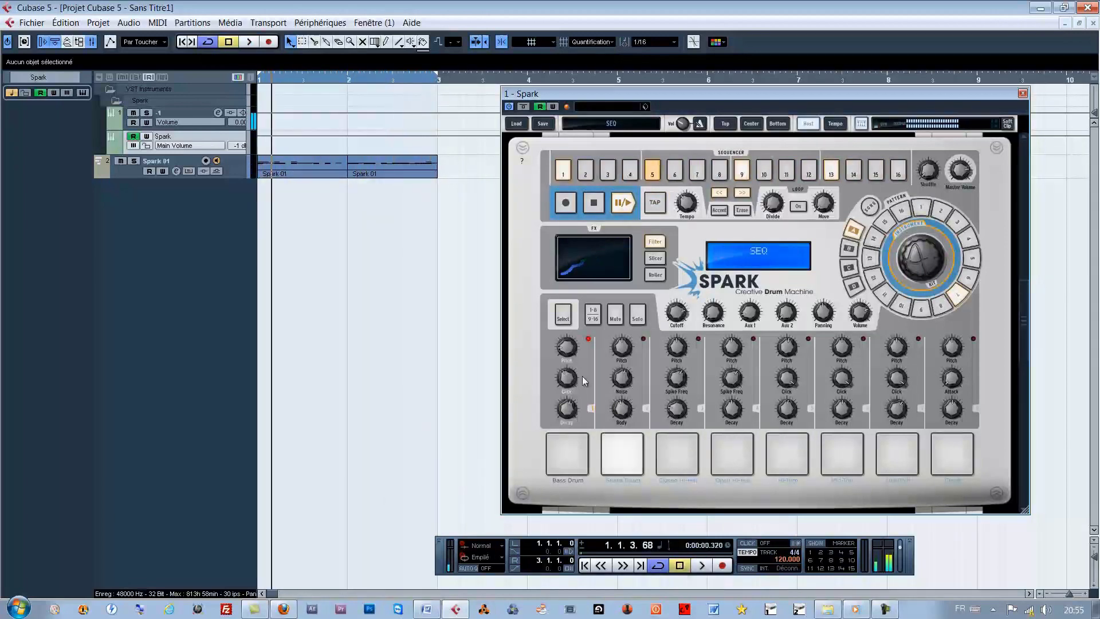
pyautogui.press('Home')
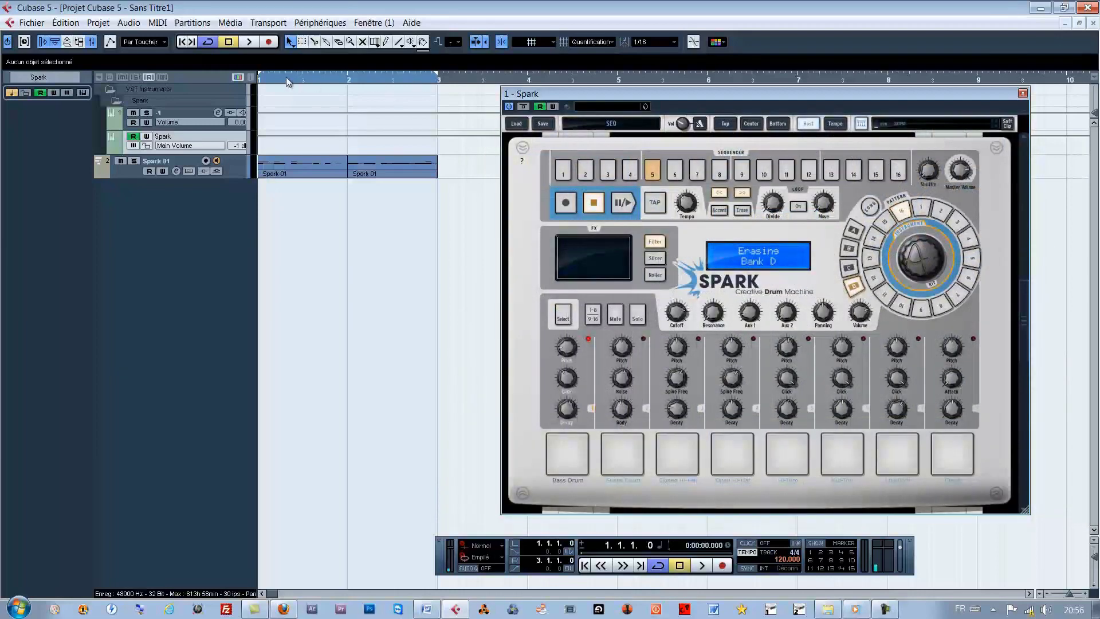
pyautogui.click(701, 565)
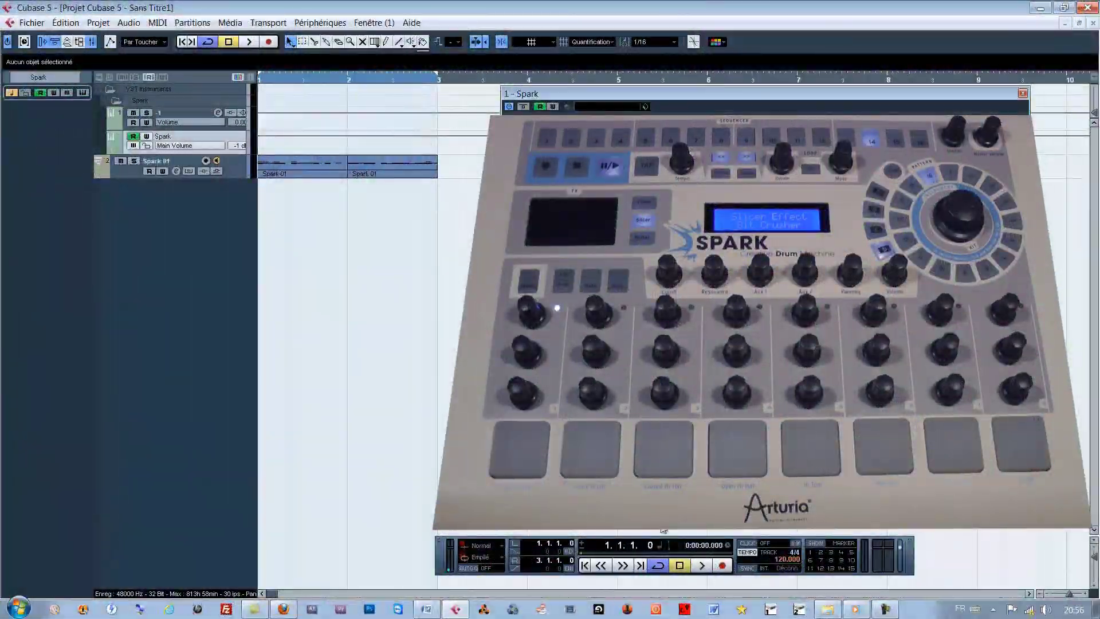
# With Write Automation on, record Slicer FX pad movements during playback, then stop
pyautogui.press('space')
pyautogui.click(553, 106)
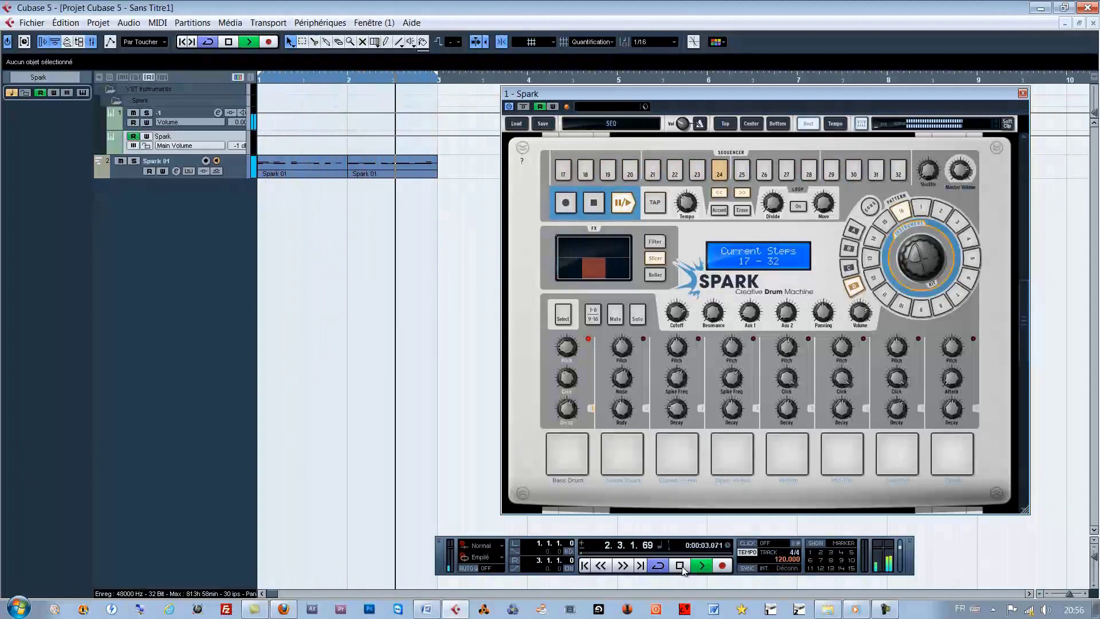
pyautogui.click(681, 566)
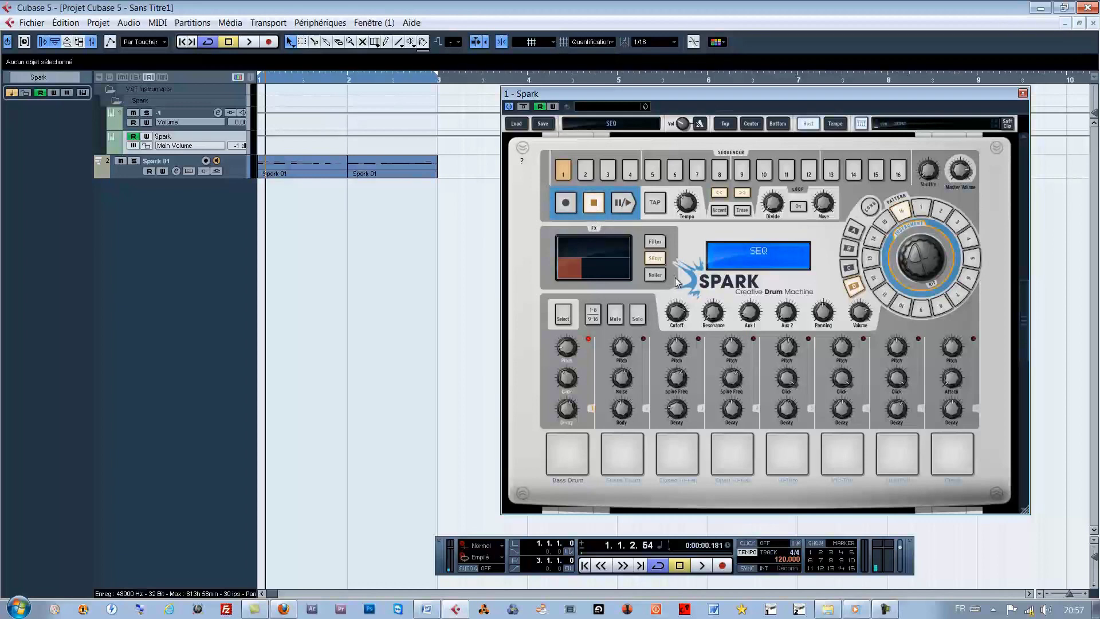
# Delete both Spark 01 parts, rewind, stop Spark's pattern, and move the cycle to bars 2–4
pyautogui.click(373, 167)
pyautogui.press('Delete')
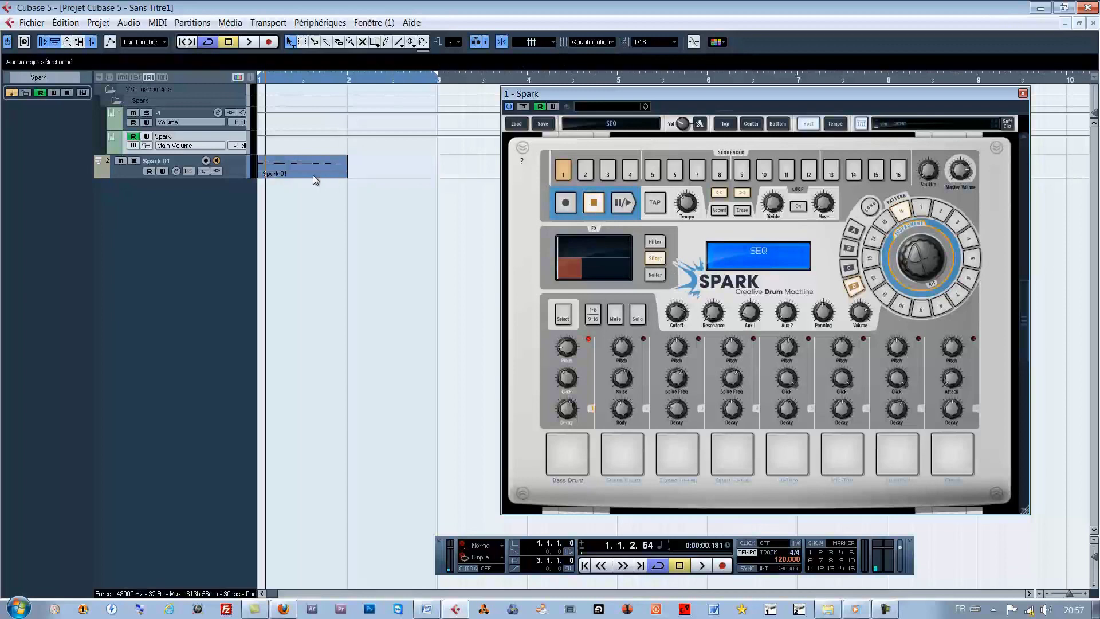
pyautogui.click(312, 174)
pyautogui.press('Delete')
pyautogui.click(232, 166)
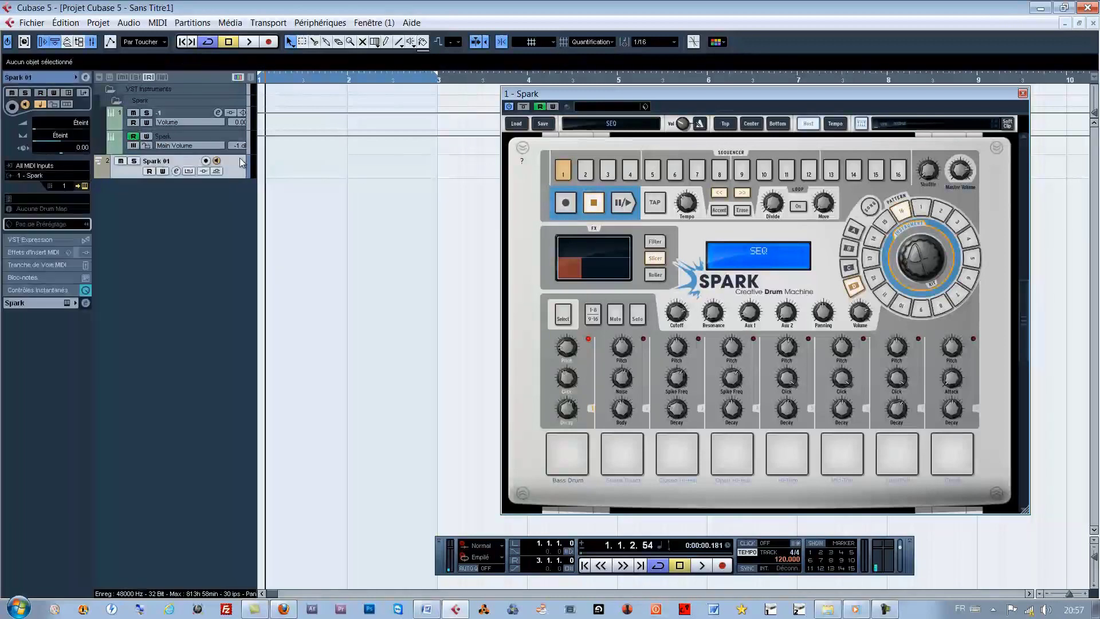
pyautogui.click(253, 81)
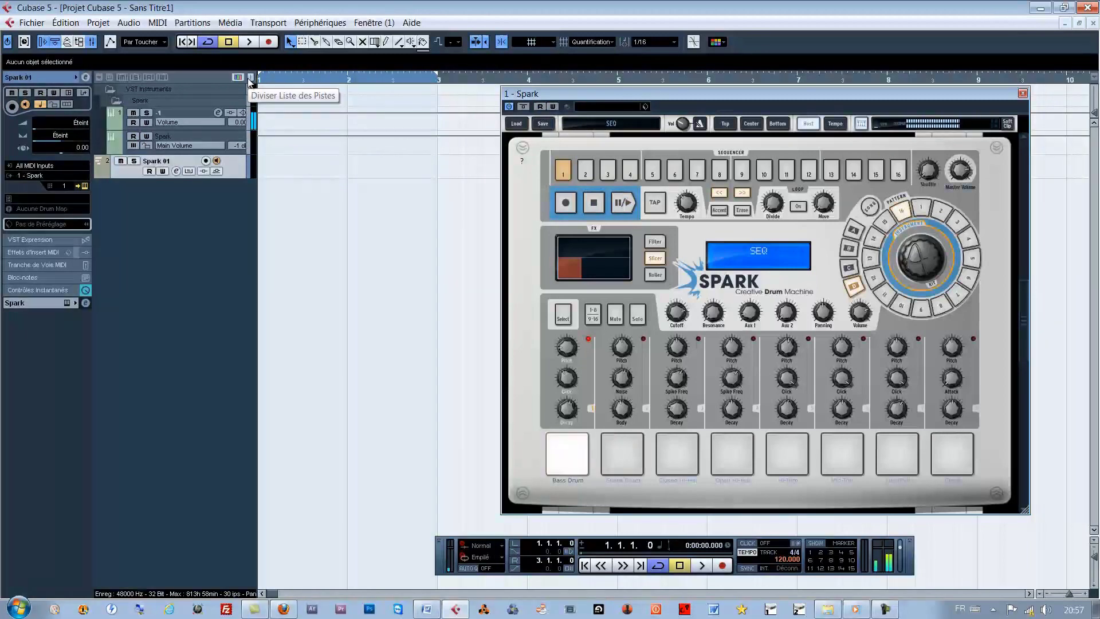
pyautogui.click(808, 124)
pyautogui.moveTo(403, 77); pyautogui.dragTo(493, 77)
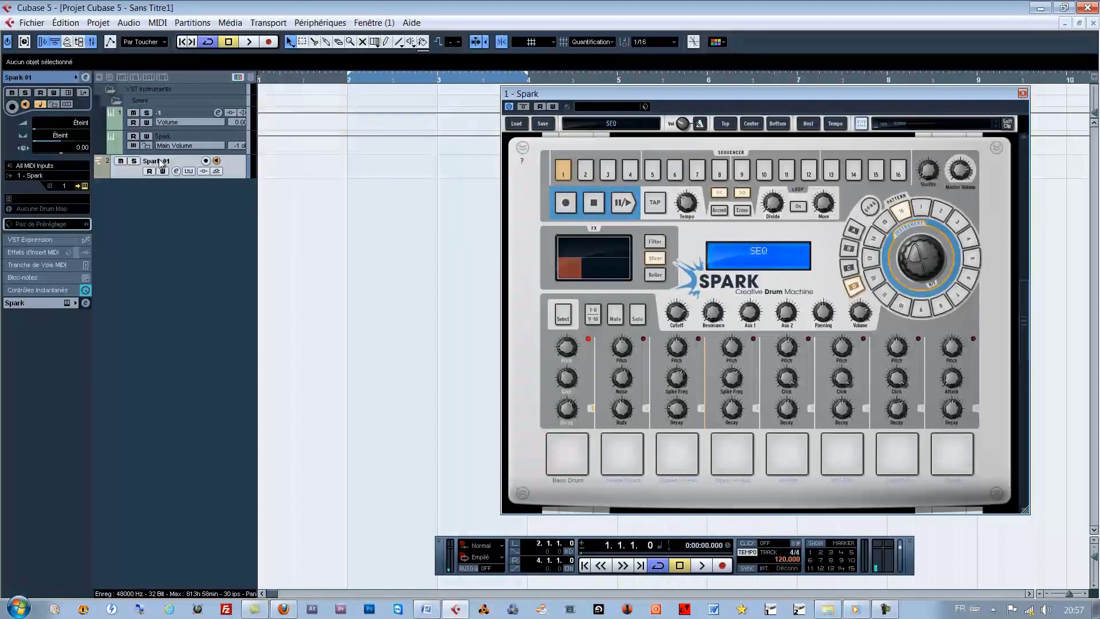
# Set the track's MIDI input to 1 - Spark and its output to Non Connecté
pyautogui.click(41, 166)
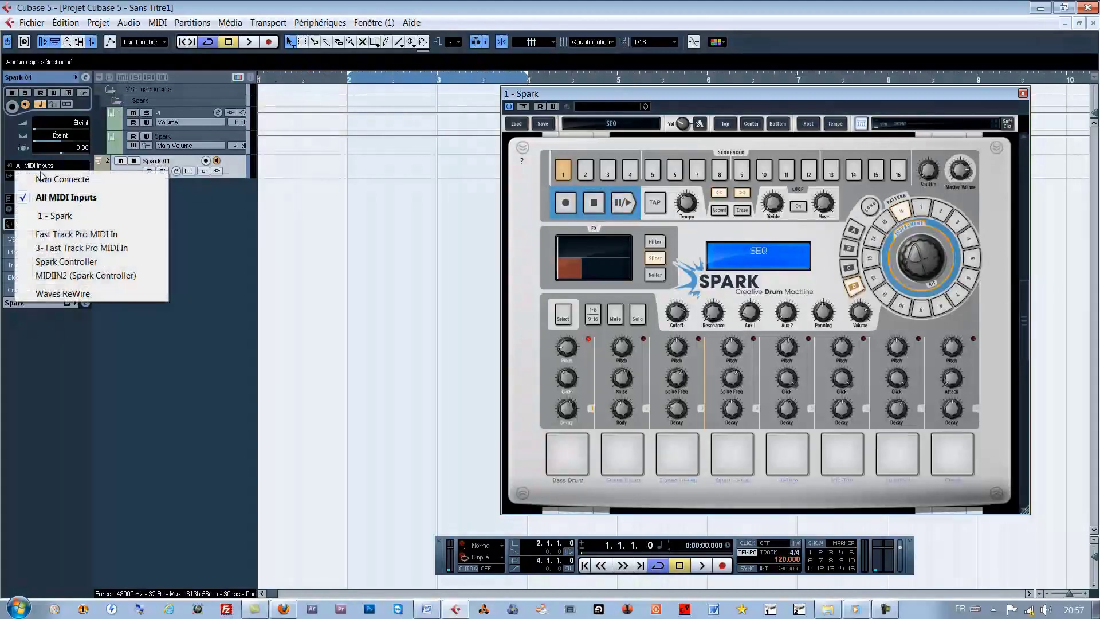
pyautogui.click(55, 216)
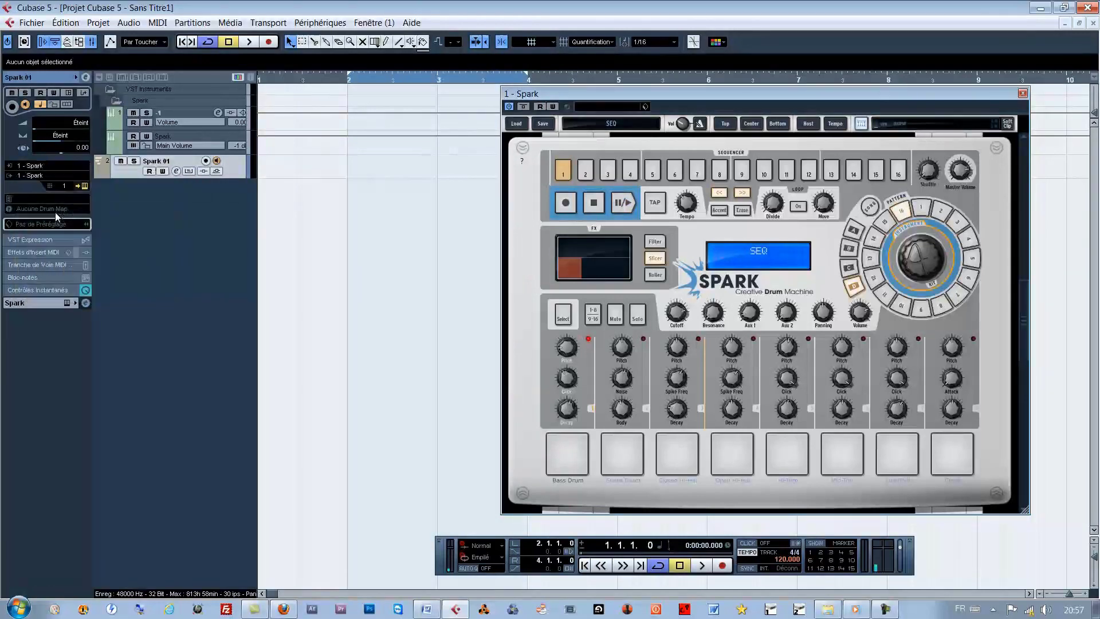
pyautogui.click(37, 176)
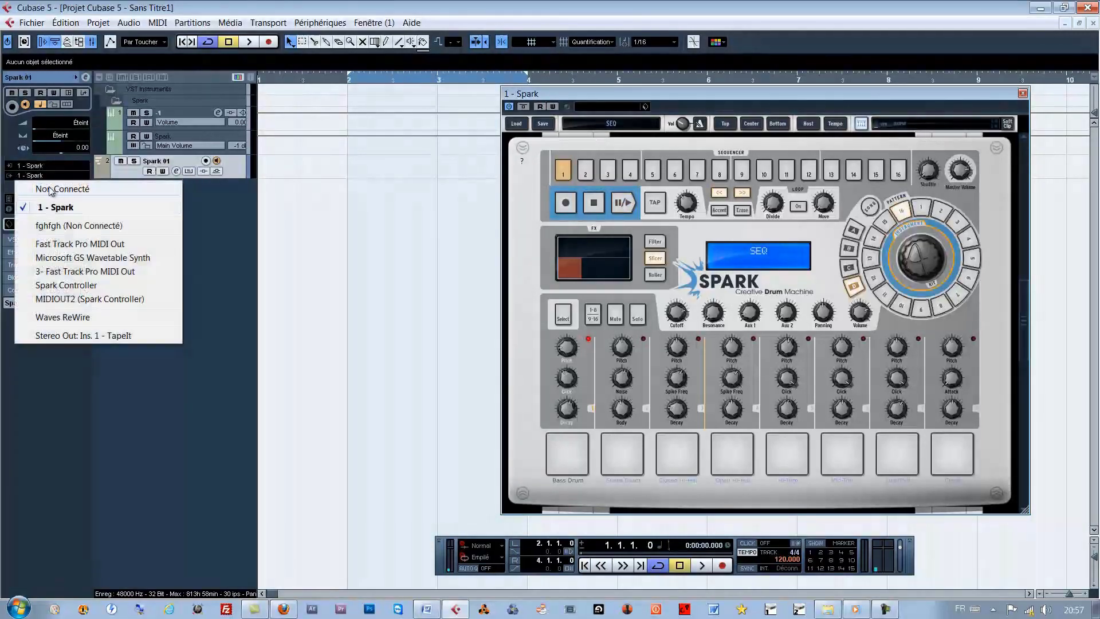
pyautogui.click(50, 189)
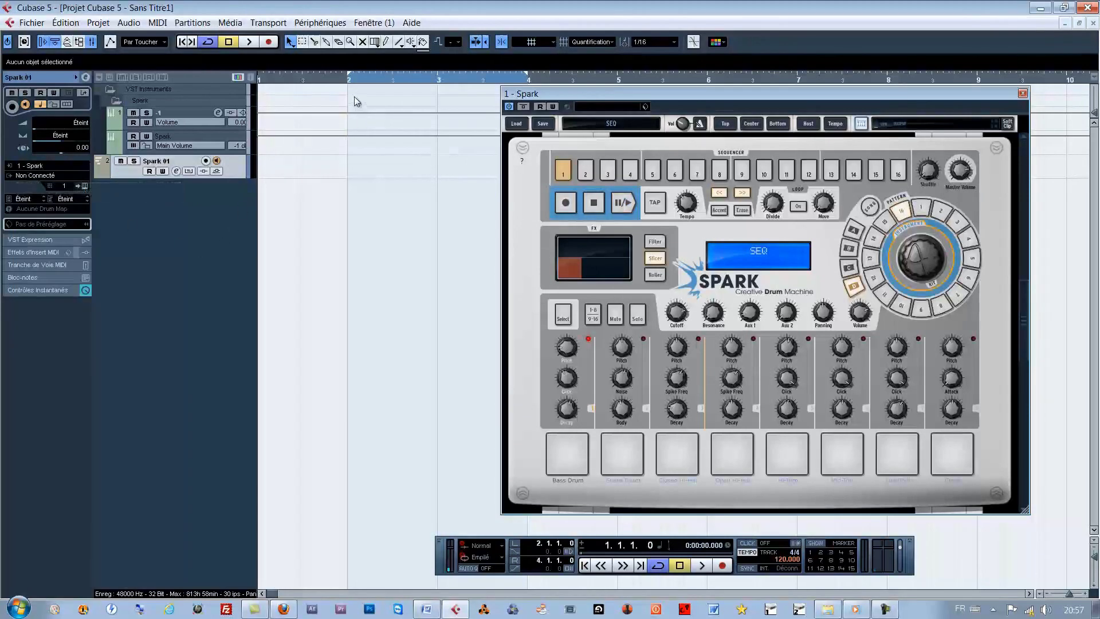
# With the metronome on, record the pad performance as a new Spark 01 part, then stop
pyautogui.click(746, 543)
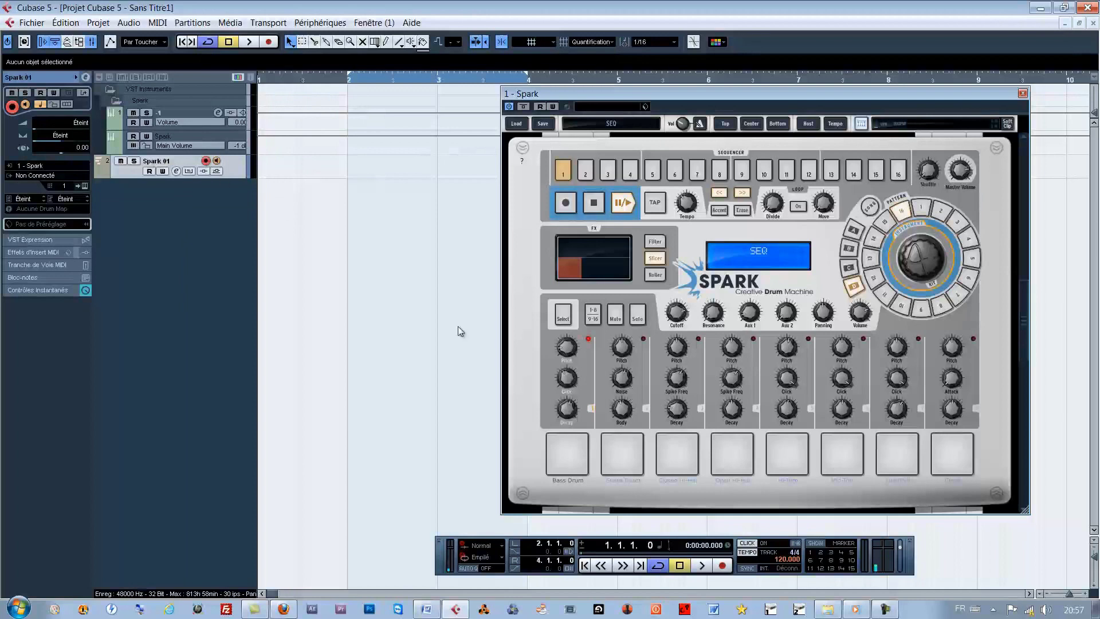
pyautogui.click(722, 566)
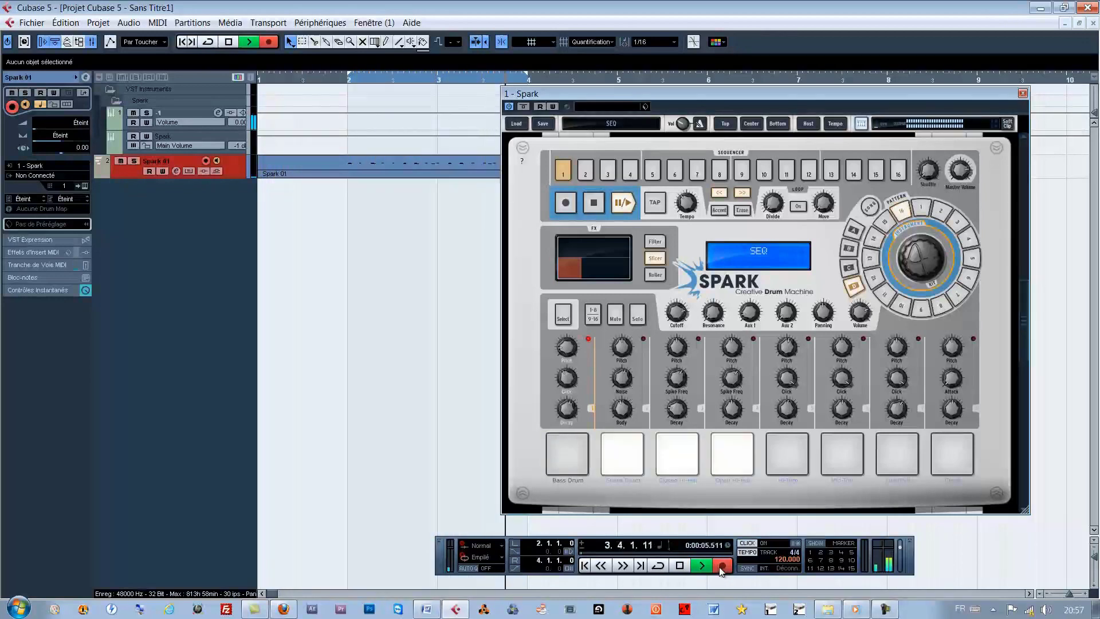
pyautogui.click(680, 565)
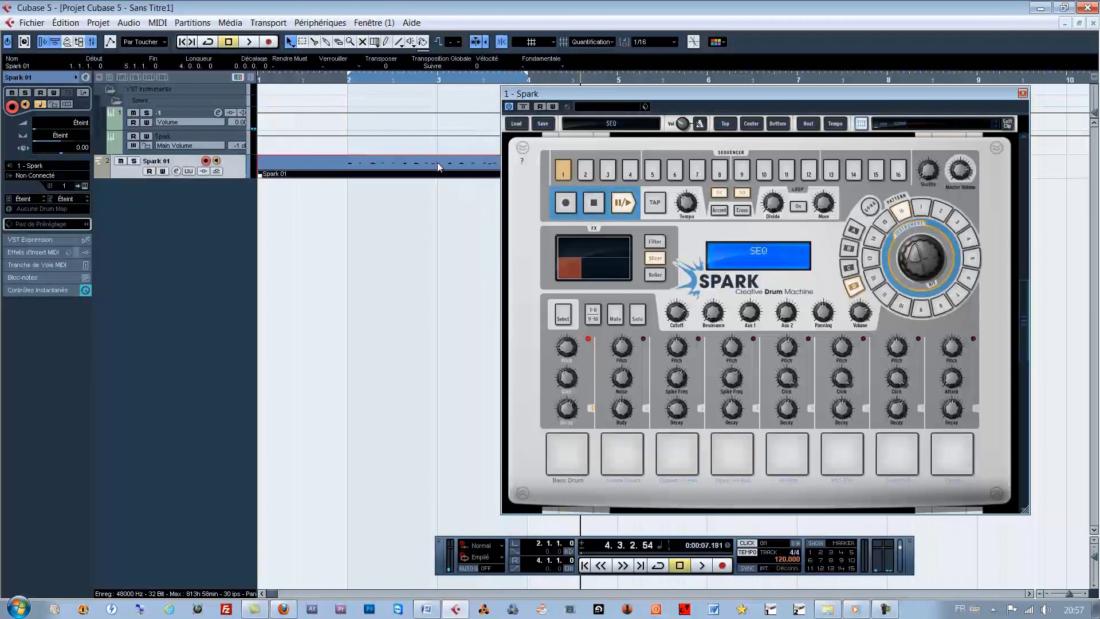
pyautogui.moveTo(277, 76); pyautogui.dragTo(278, 58)
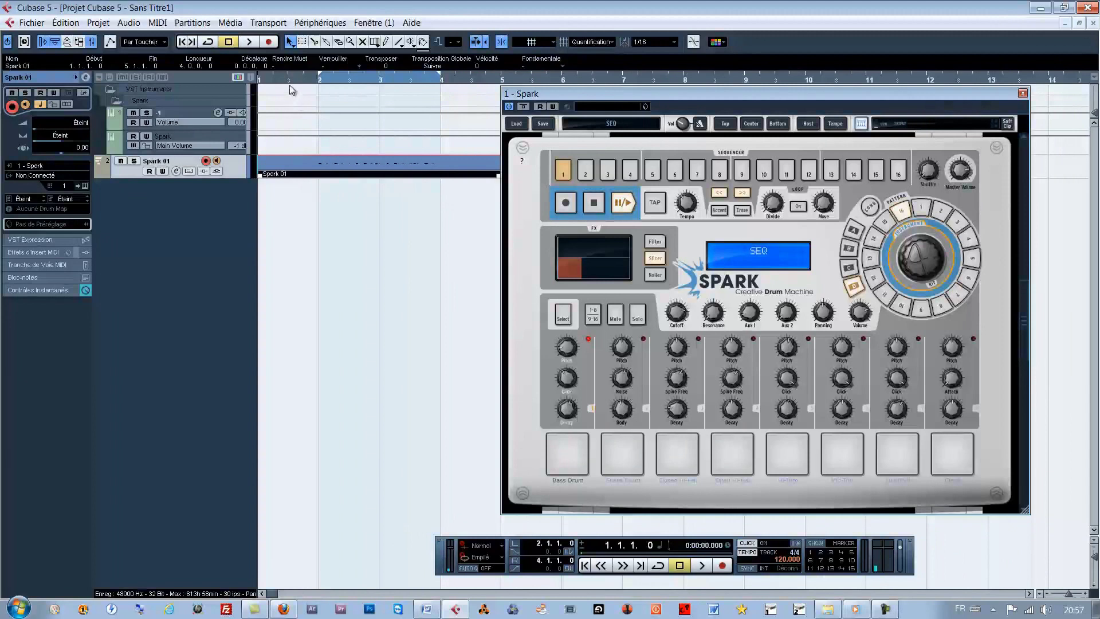
pyautogui.moveTo(290, 85); pyautogui.dragTo(251, 66)
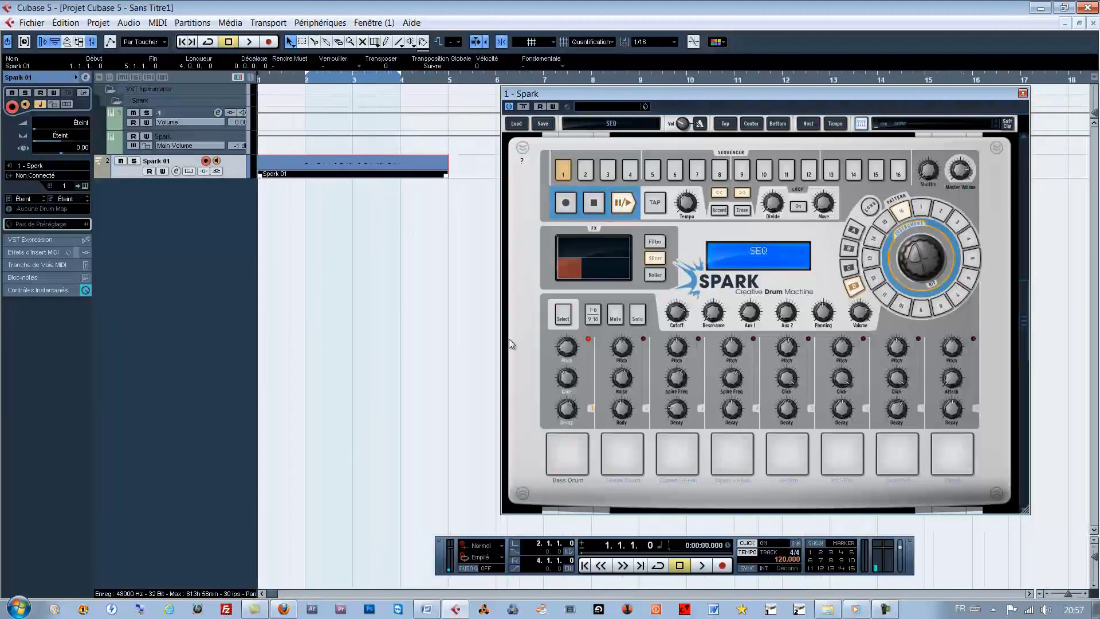
# Route the track's MIDI output back to 1 - Spark and play back the recorded part
pyautogui.click(40, 176)
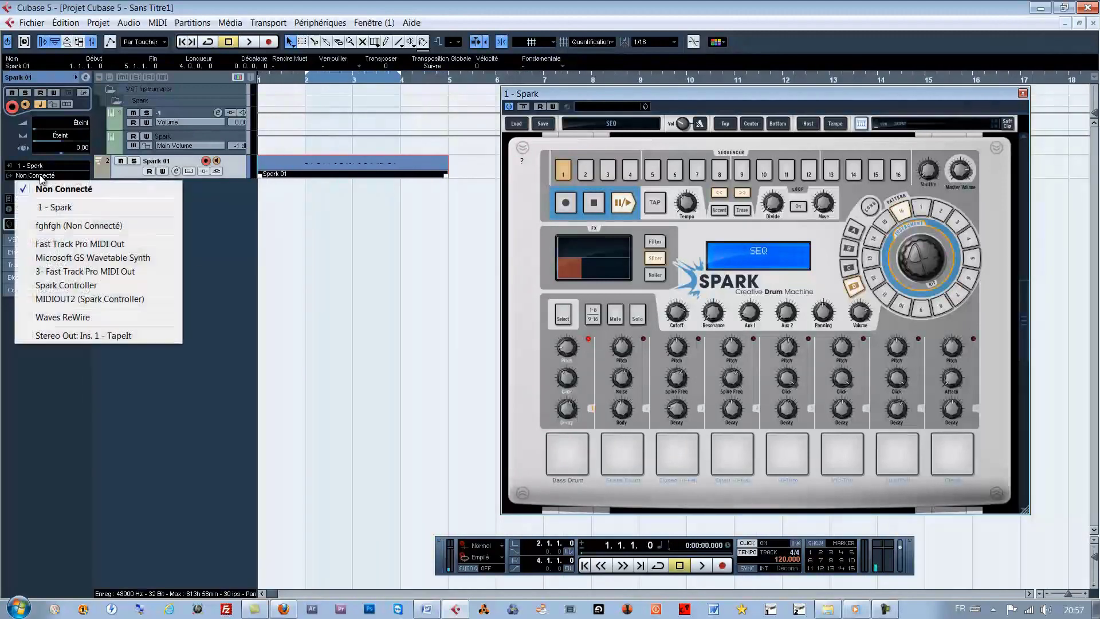
pyautogui.click(63, 209)
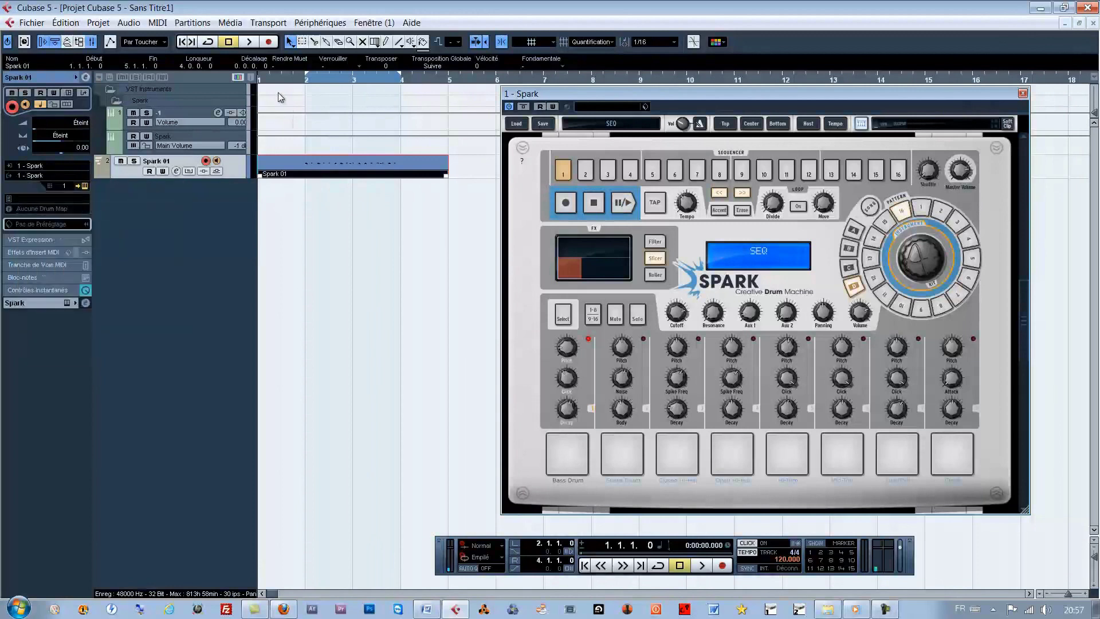
pyautogui.click(700, 567)
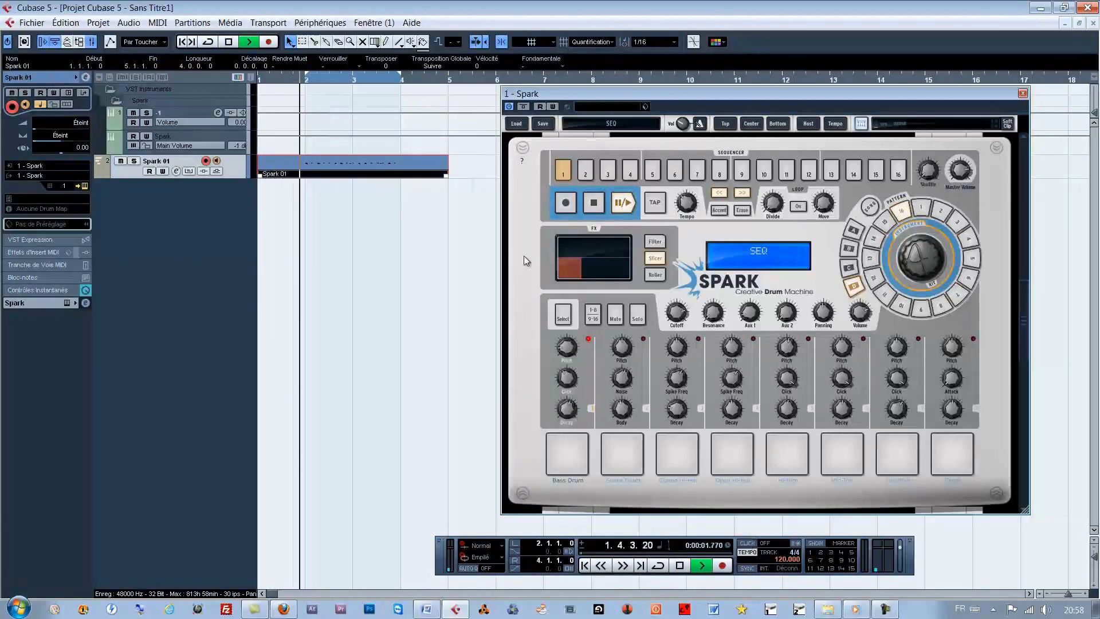
pyautogui.click(679, 566)
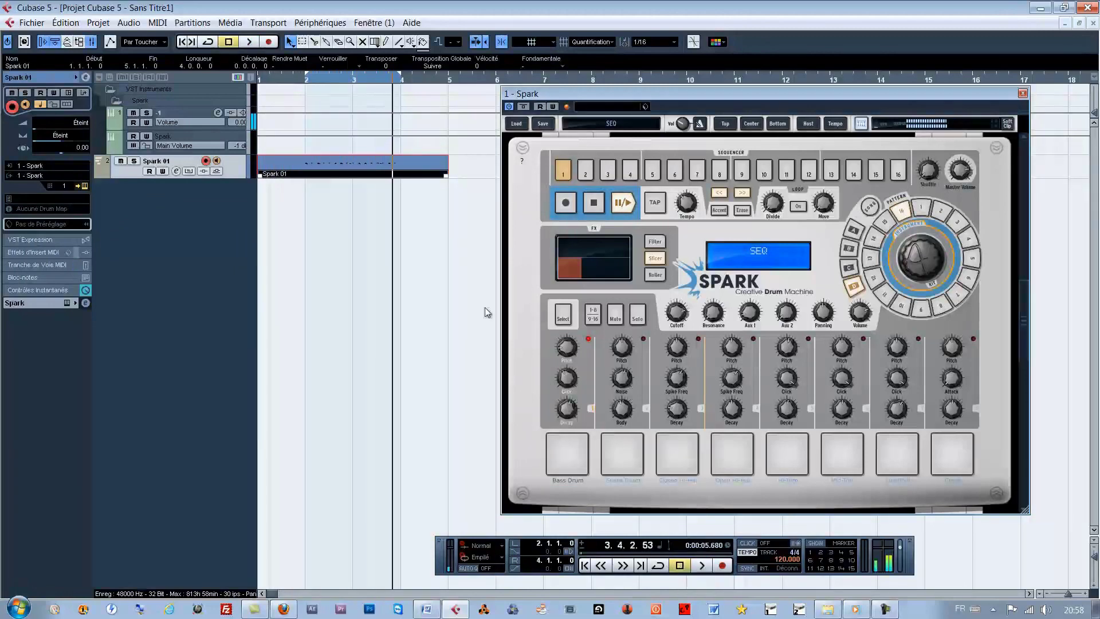
# In the Key Editor, move the D note at 2.2 up to E3, then minimize the editor
pyautogui.doubleClick(325, 163)
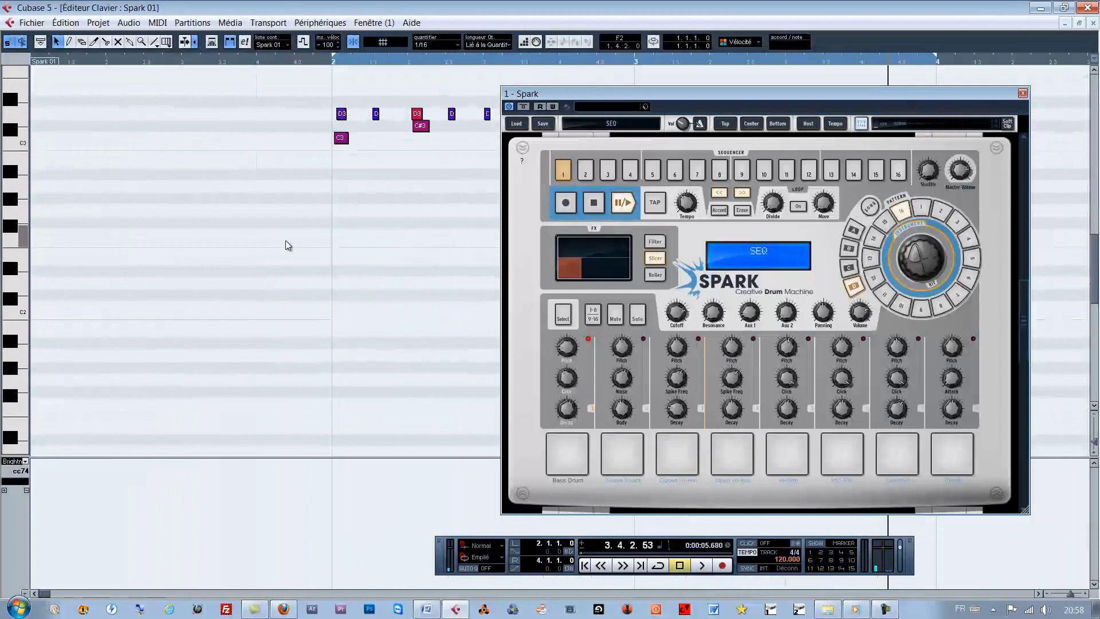
pyautogui.moveTo(710, 93); pyautogui.dragTo(814, 219)
pyautogui.moveTo(363, 61); pyautogui.dragTo(214, 57)
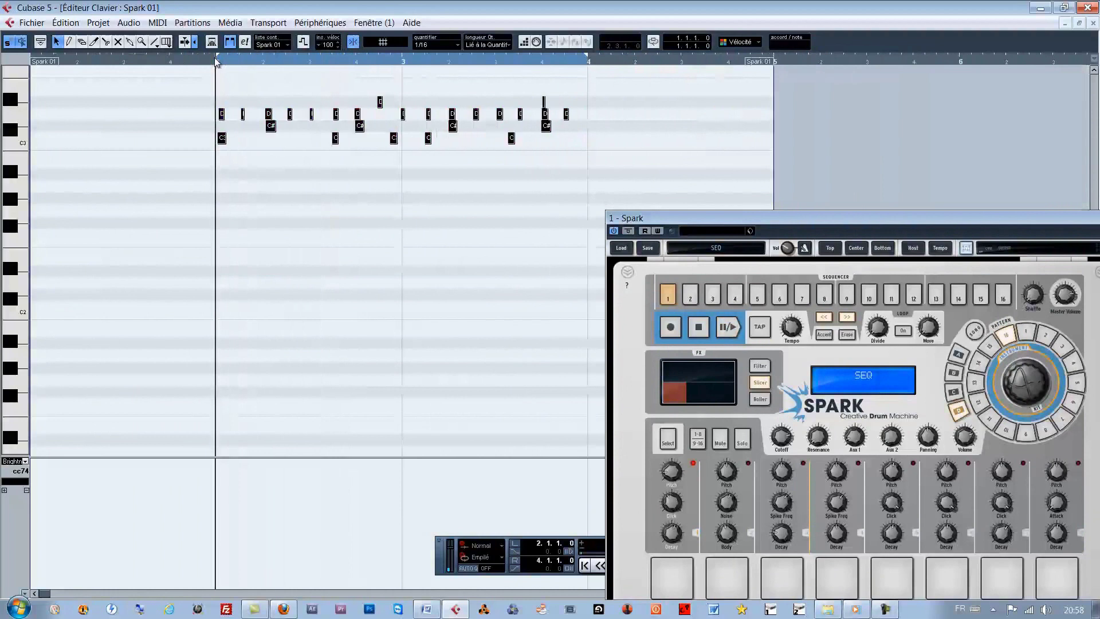
pyautogui.click(256, 153)
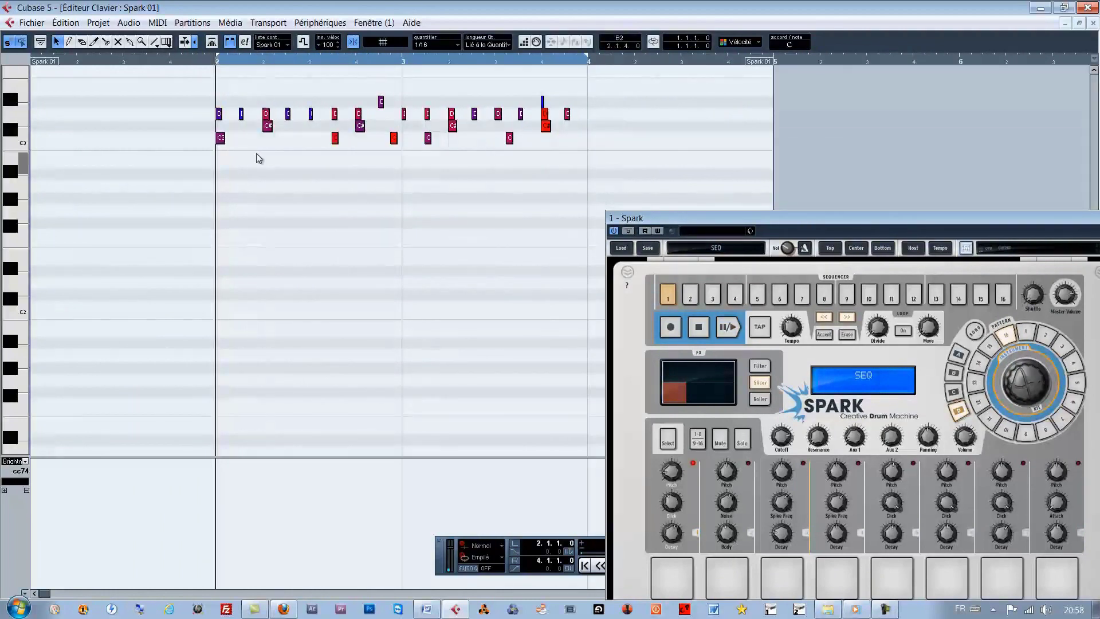
pyautogui.moveTo(266, 114); pyautogui.dragTo(268, 91)
pyautogui.press('space')
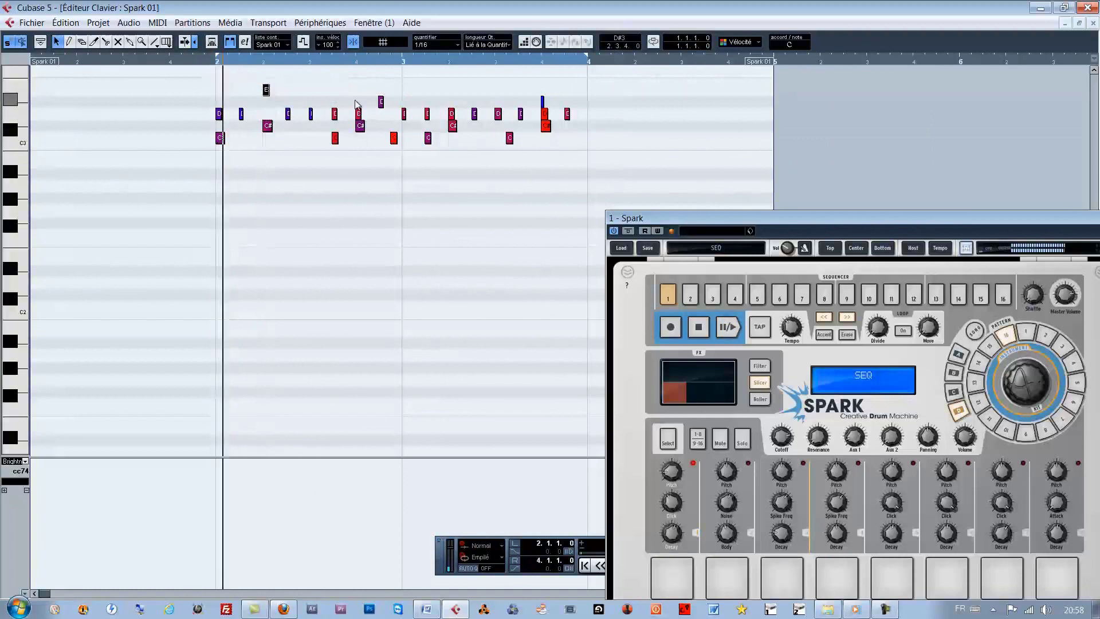
pyautogui.click(1045, 8)
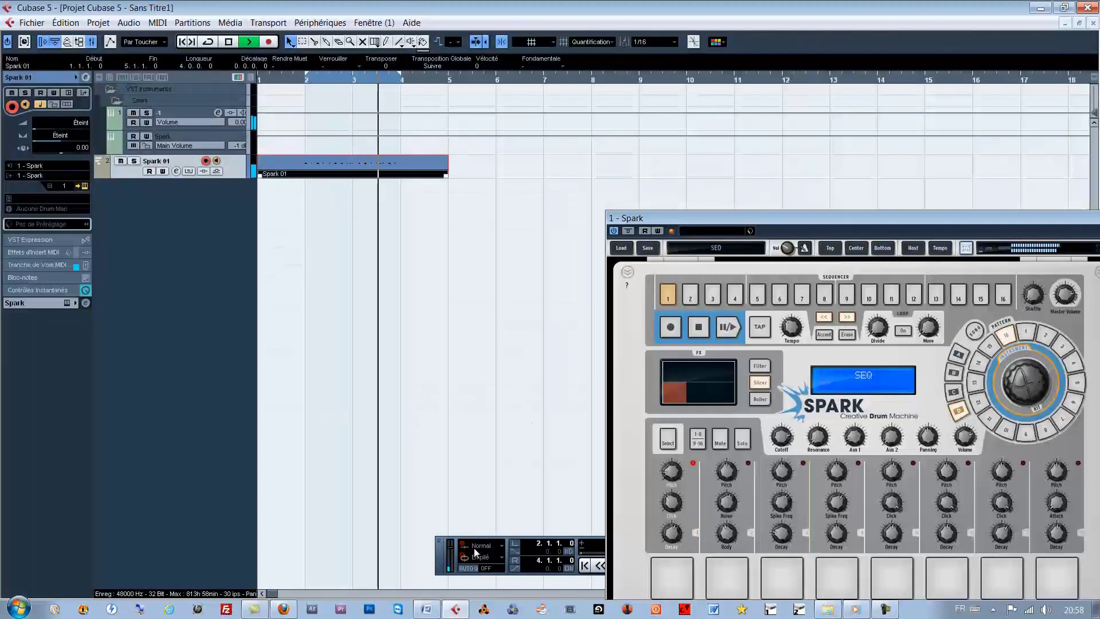
# Move the Transport panel left, centre the Spark window, and start Spark's sequencer
pyautogui.moveTo(474, 551); pyautogui.dragTo(283, 549)
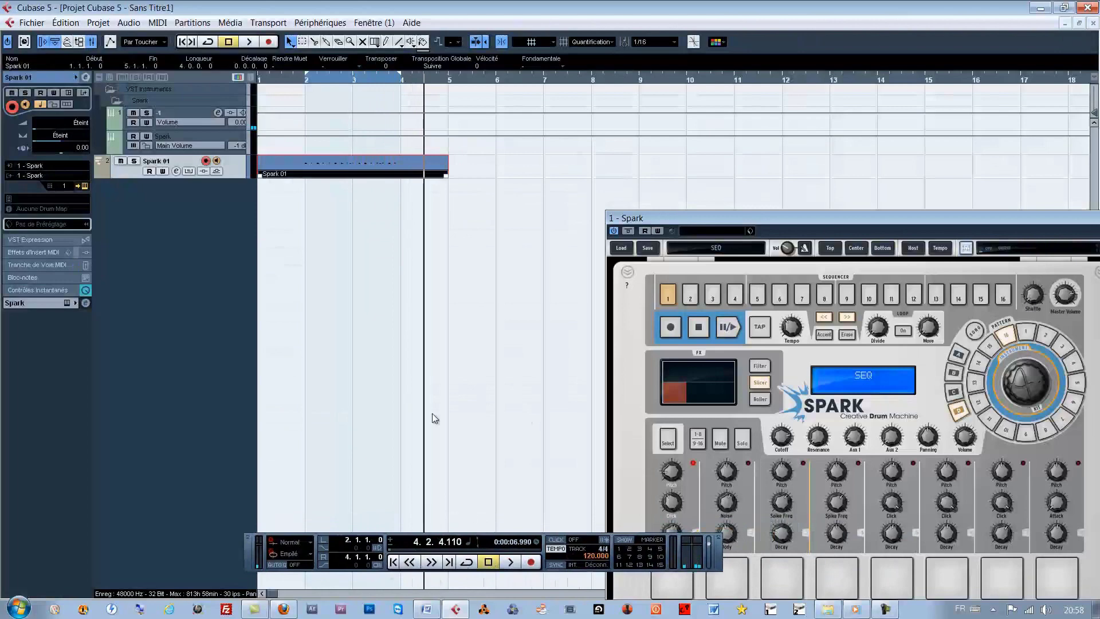
pyautogui.moveTo(716, 218); pyautogui.dragTo(593, 103)
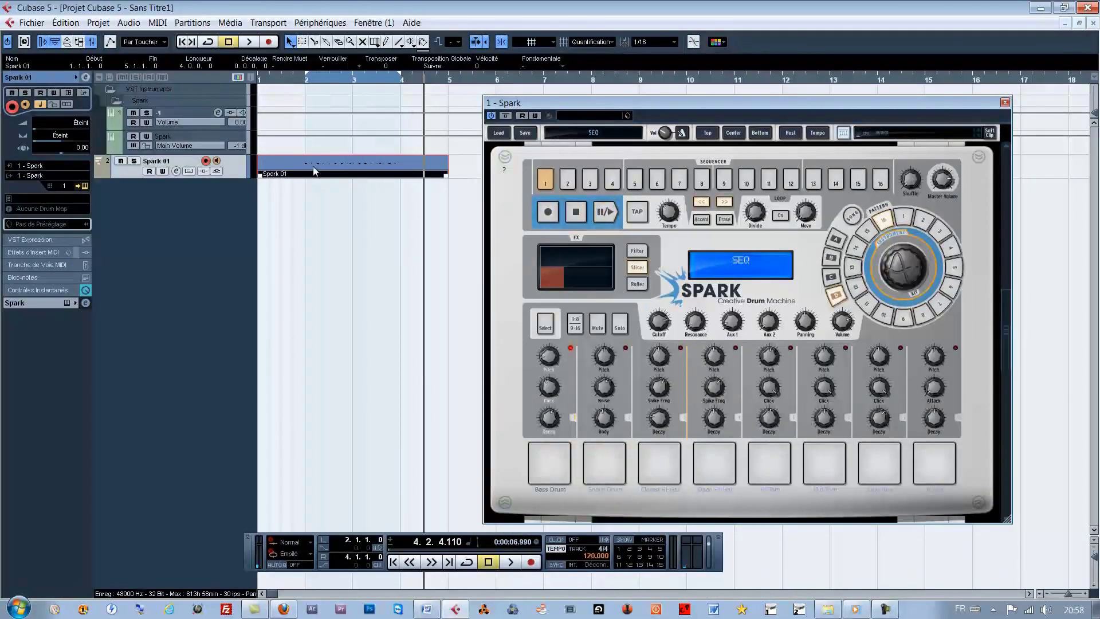
pyautogui.moveTo(639, 99); pyautogui.dragTo(631, 90)
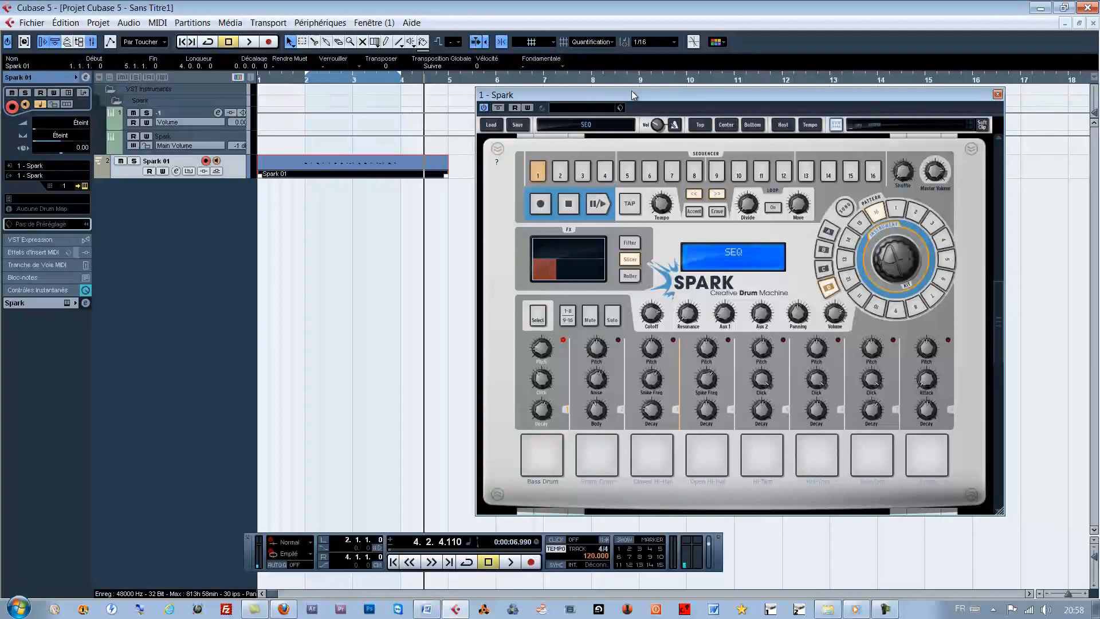
pyautogui.click(543, 204)
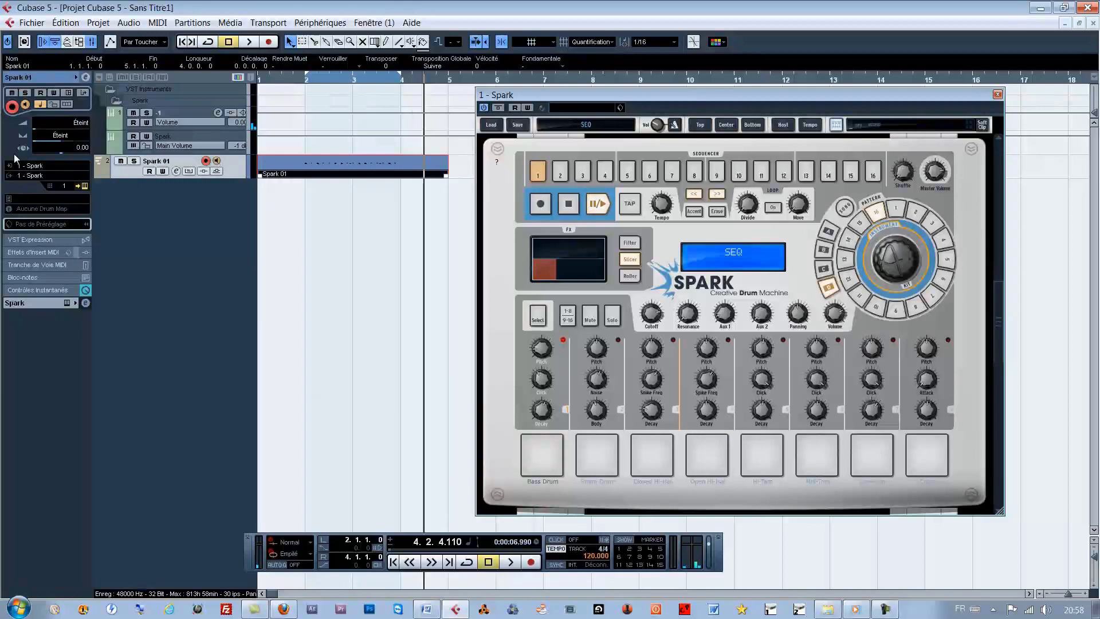
# Set the Spark 01 track's MIDI output to Non Connecté
pyautogui.click(34, 176)
pyautogui.click(263, 184)
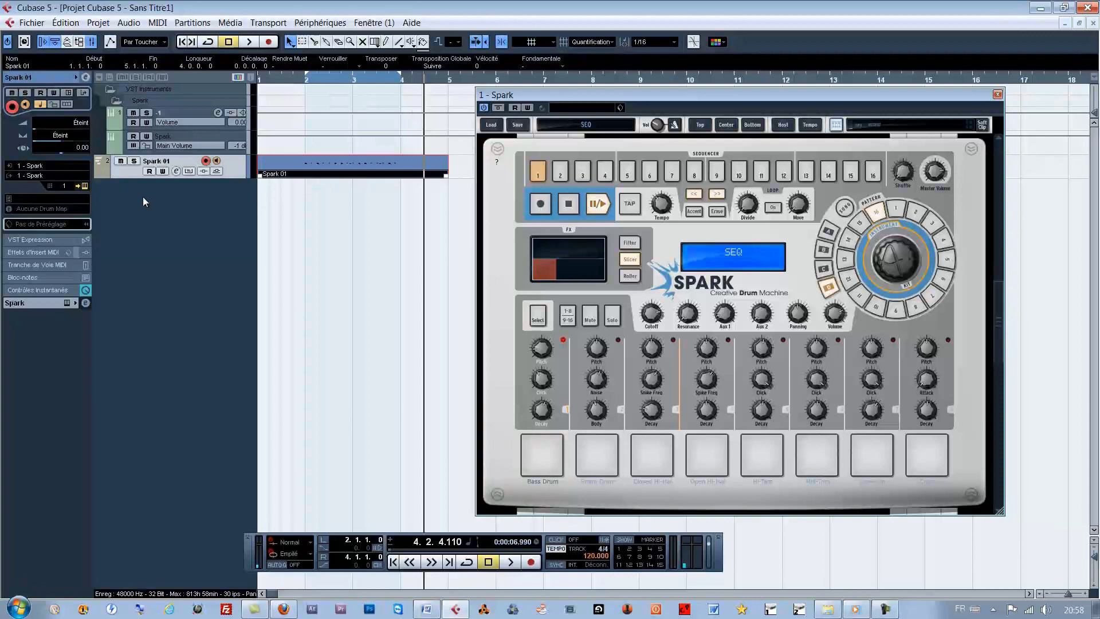
pyautogui.click(42, 176)
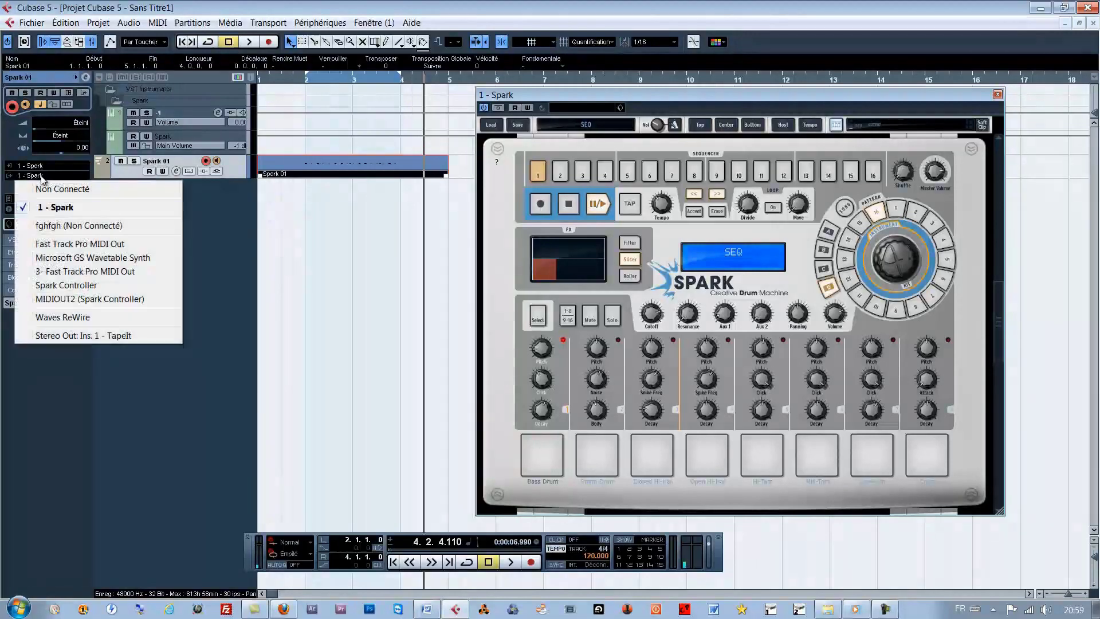
pyautogui.click(57, 190)
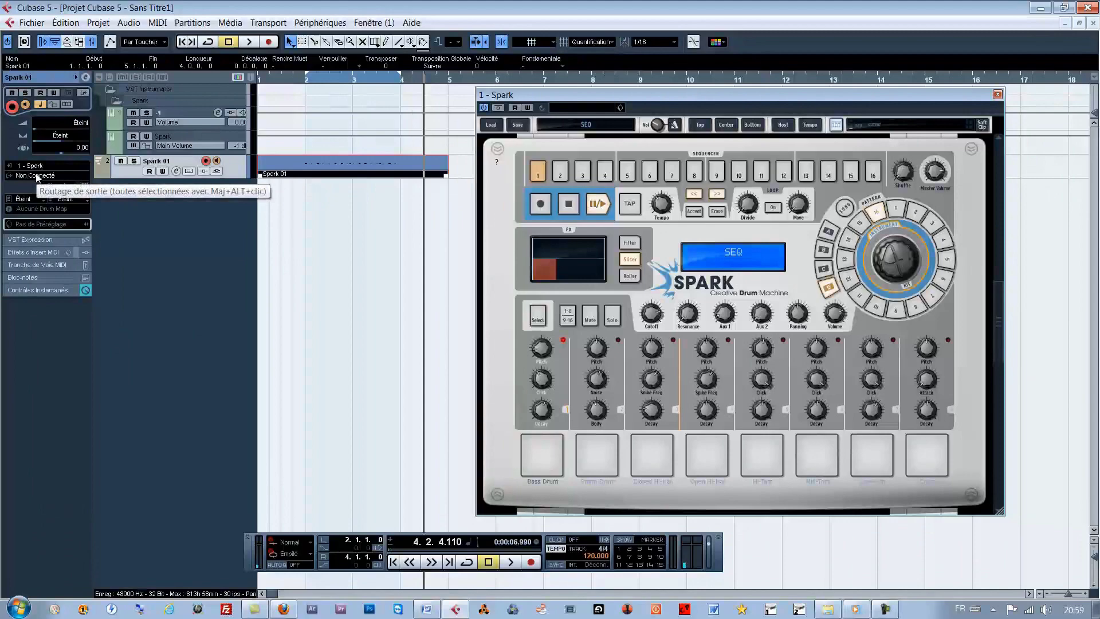
pyautogui.click(37, 176)
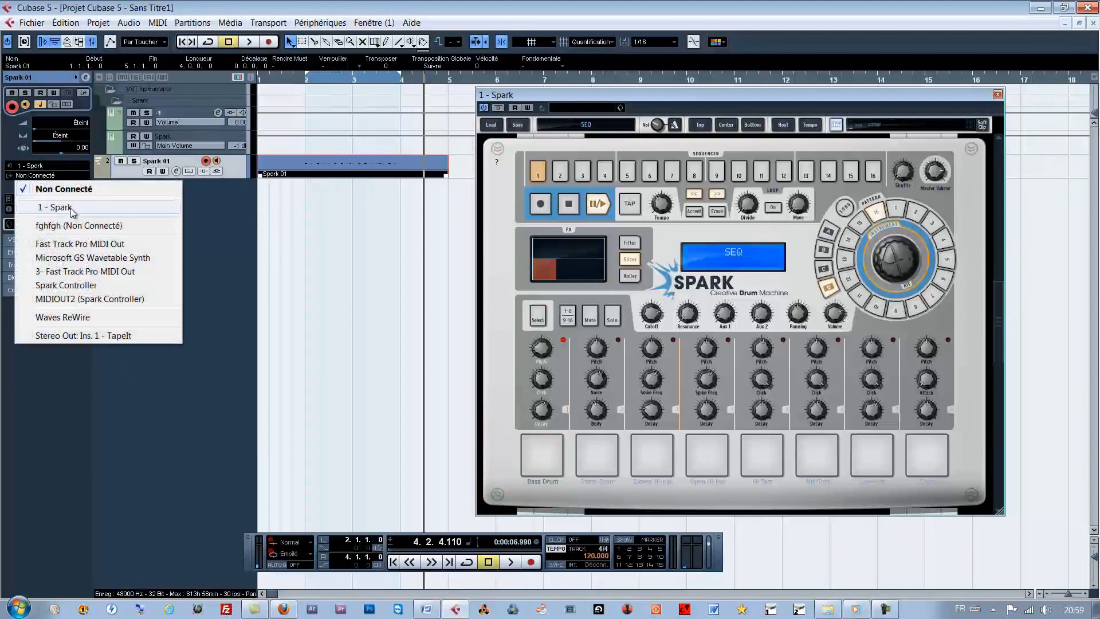